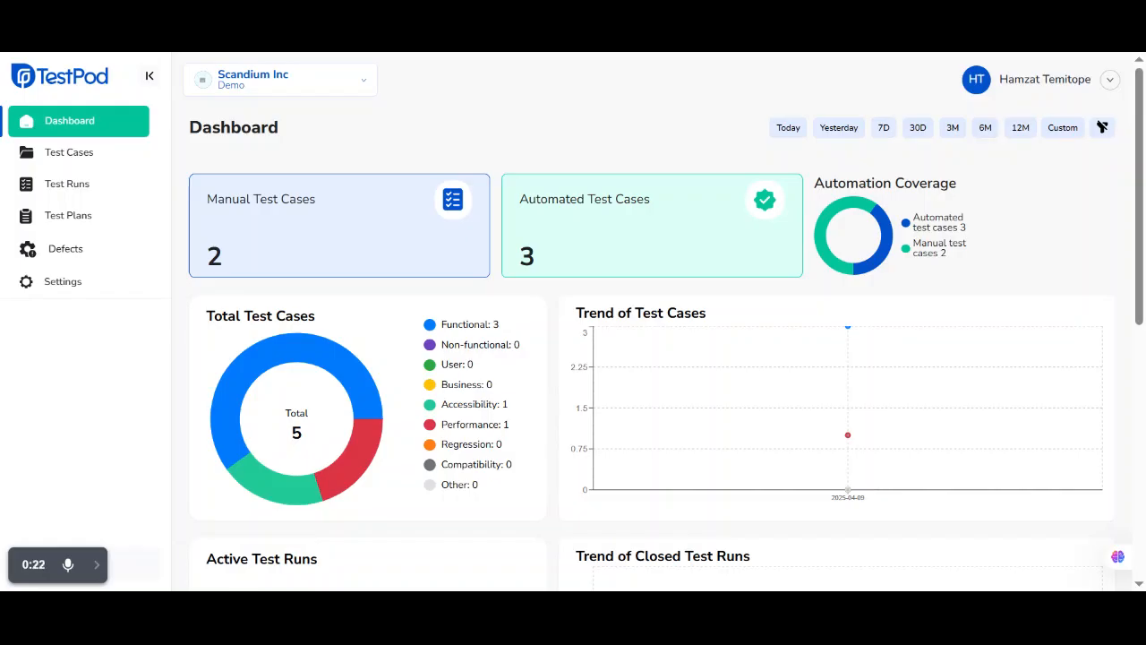
Create a test case folder named "Carts" with the description "Shop cart"
left_click(70, 155)
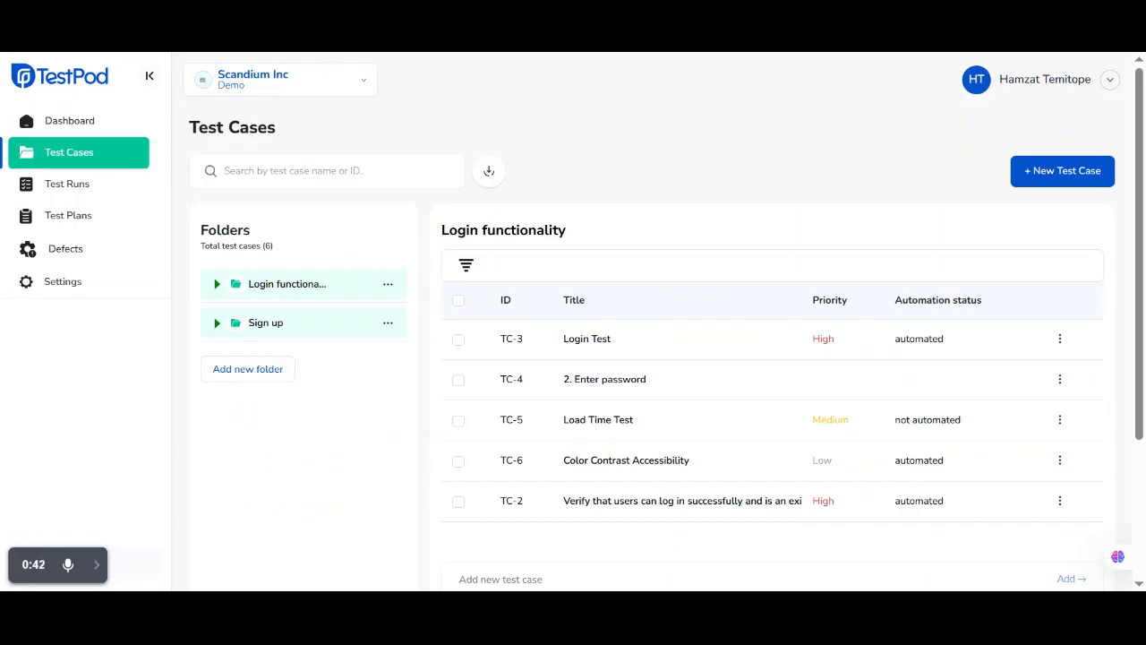
left_click(242, 376)
left_click(573, 264)
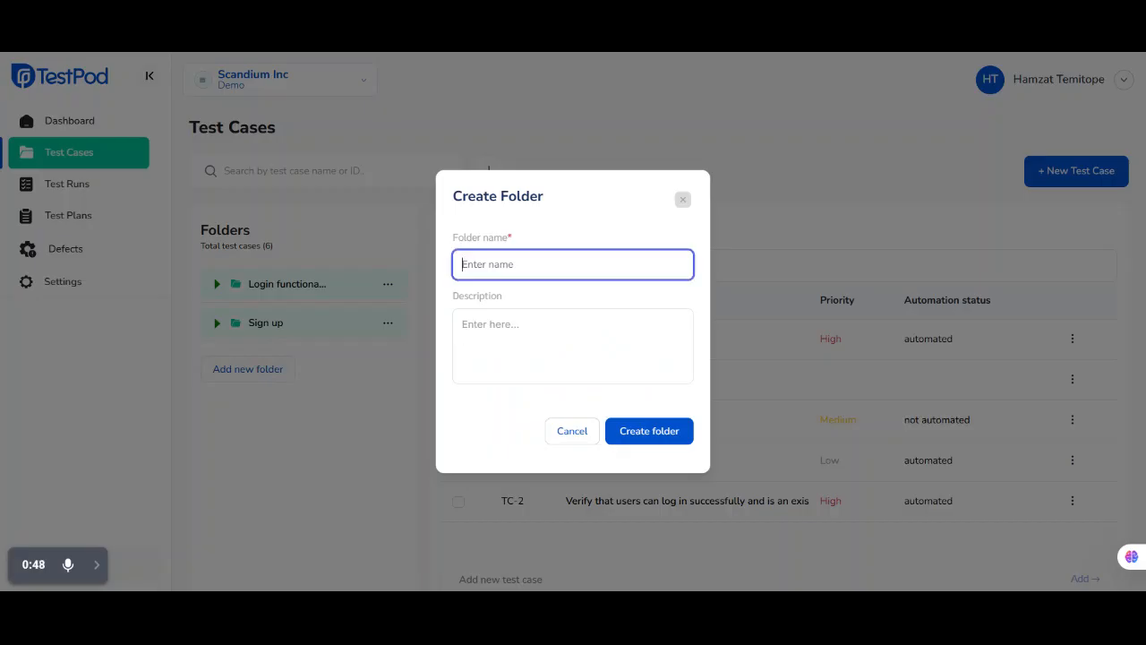
type("Car")
type("d")
type("ts")
left_click(514, 335)
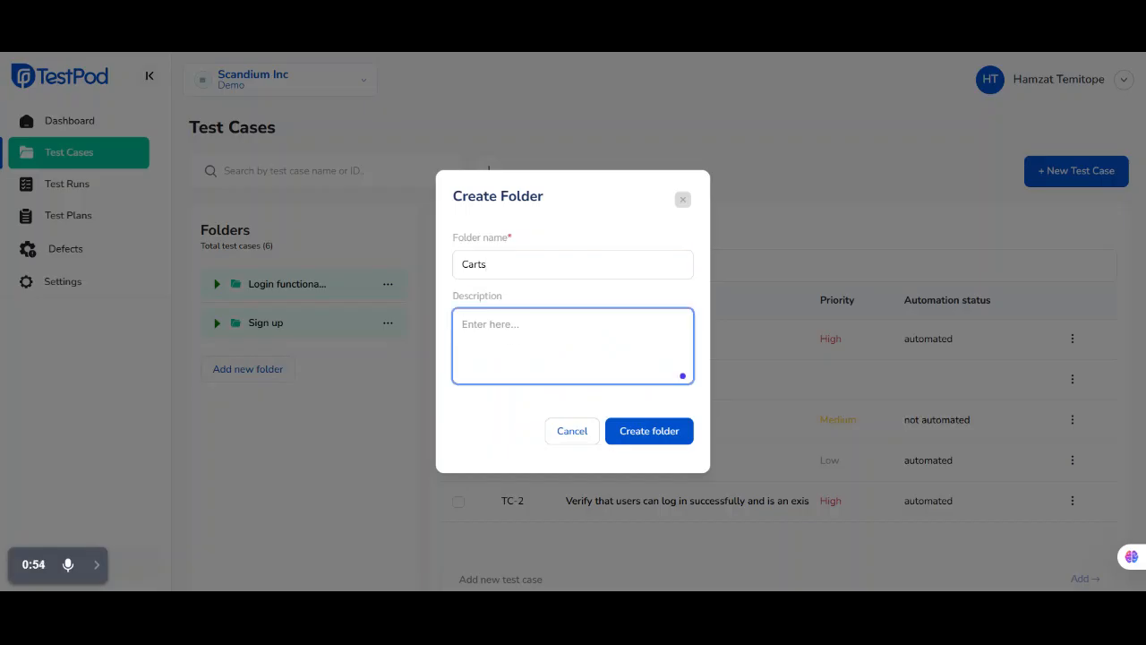
type("Shop cart")
left_click(627, 431)
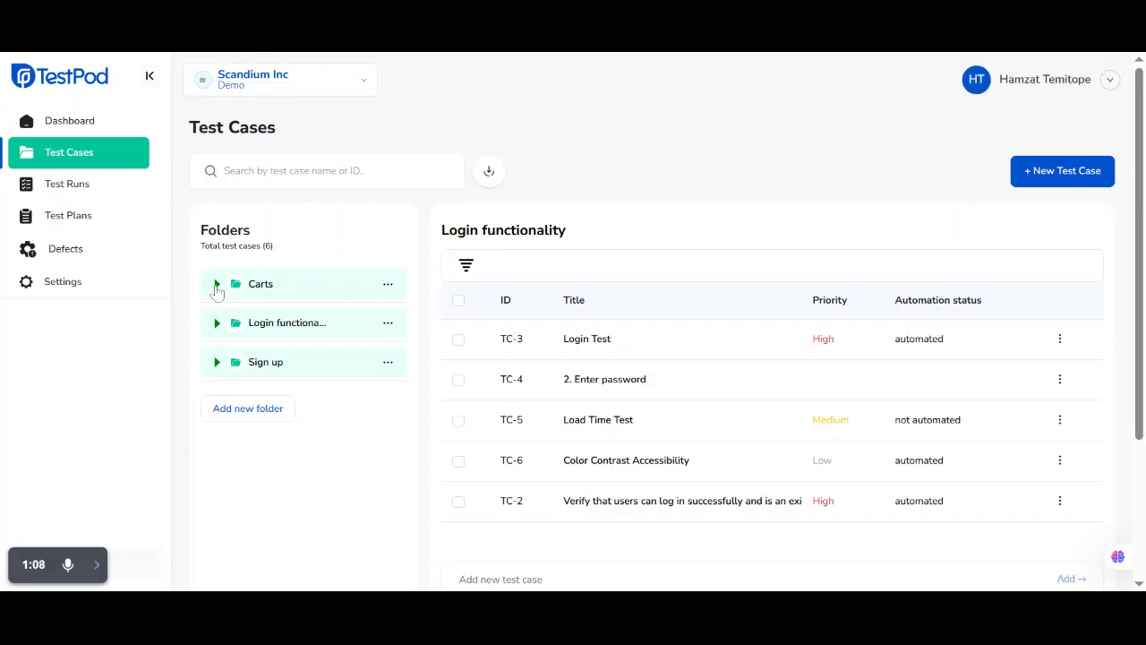
Add a subfolder named "subCart" inside the Carts folder
left_click(387, 285)
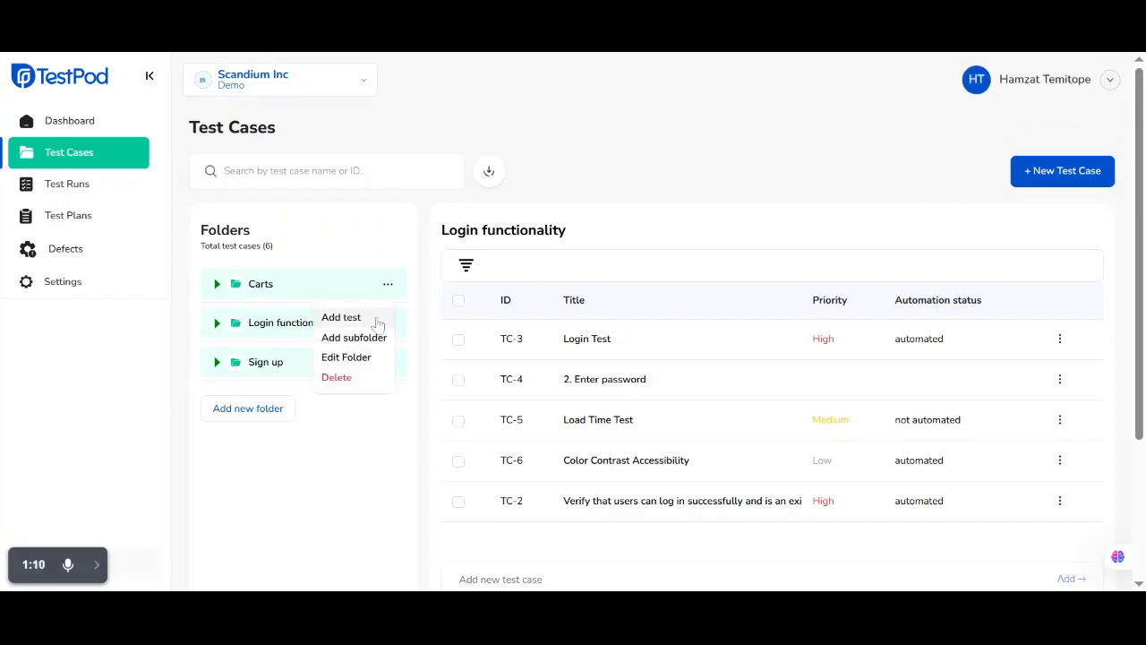
left_click(371, 348)
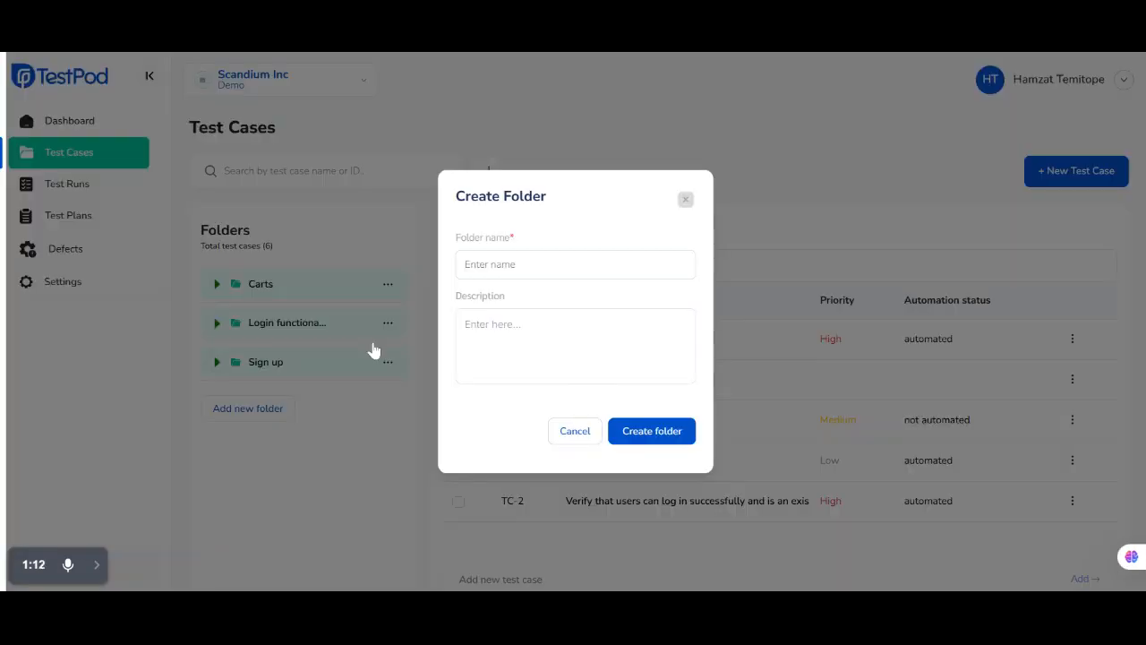
left_click(492, 265)
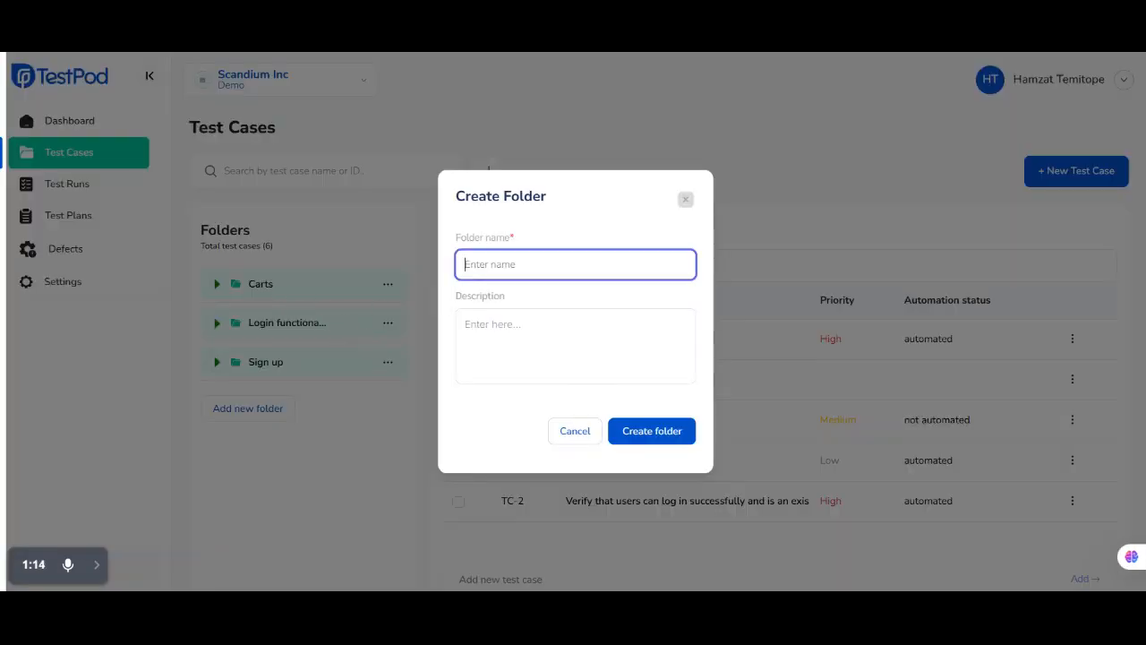
type("Sub")
key("BackSpace")
key("BackSpace")
key("BackSpace")
type("subCart")
key("Tab")
left_click(635, 438)
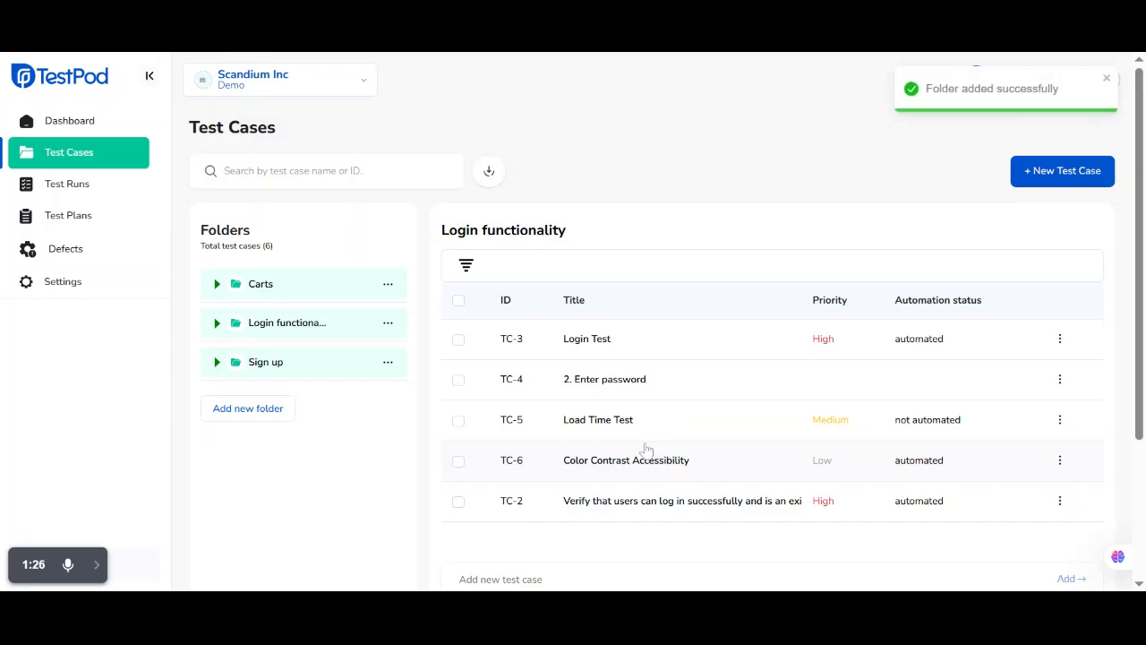
Expand the Carts folder and start a new test case in its subCart subfolder
left_click(217, 285)
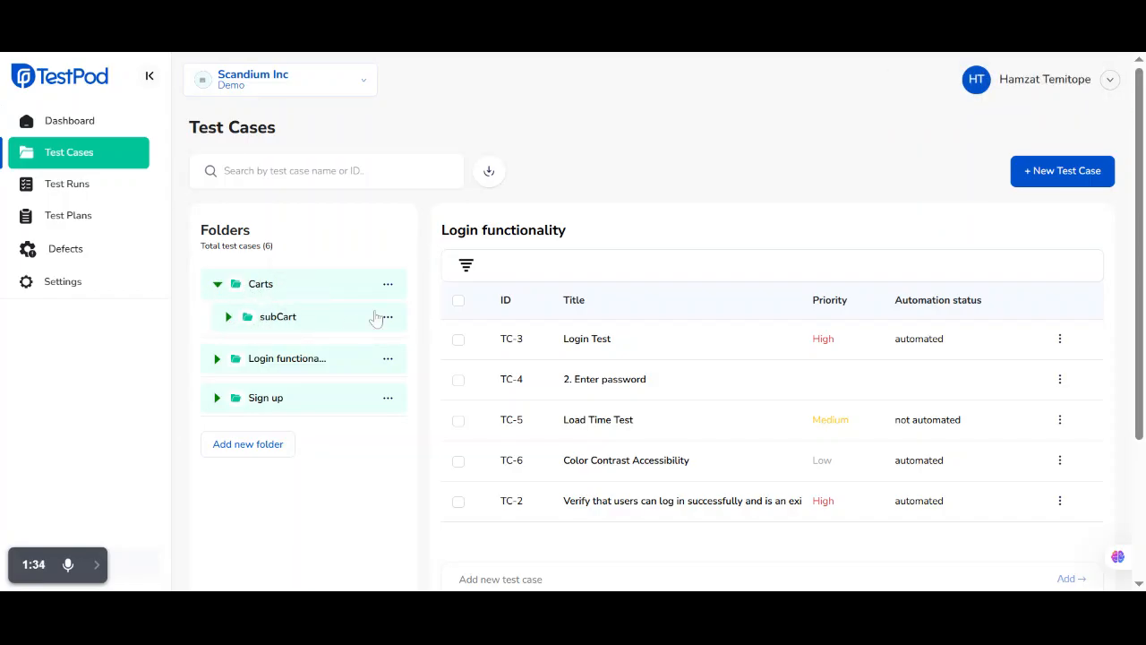
left_click(388, 318)
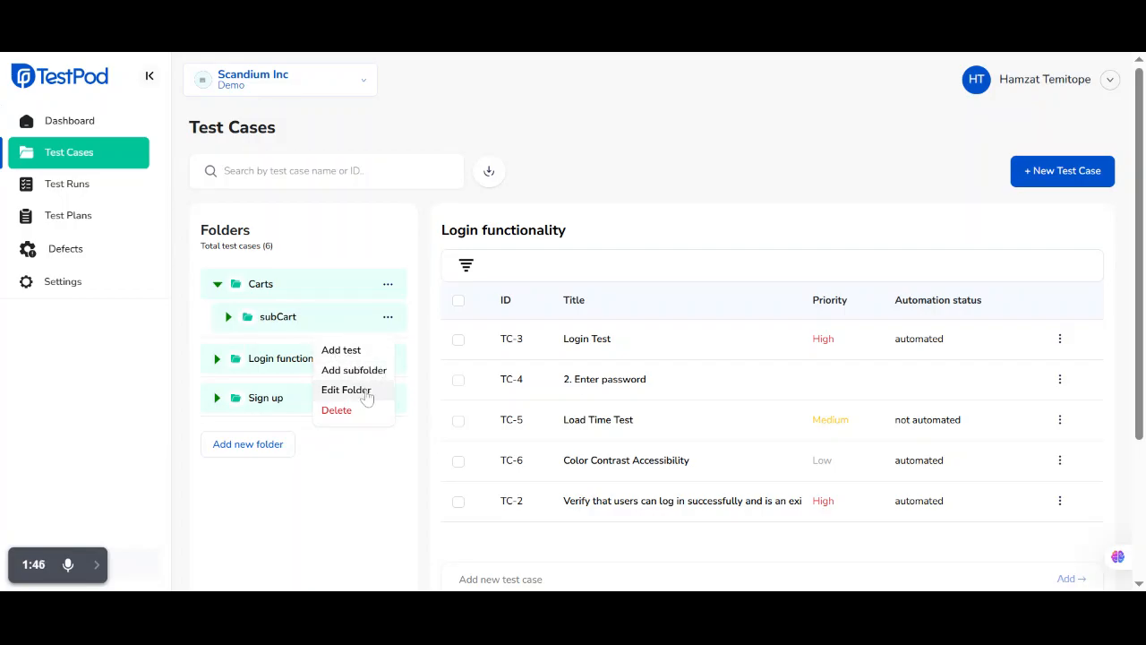
left_click(376, 460)
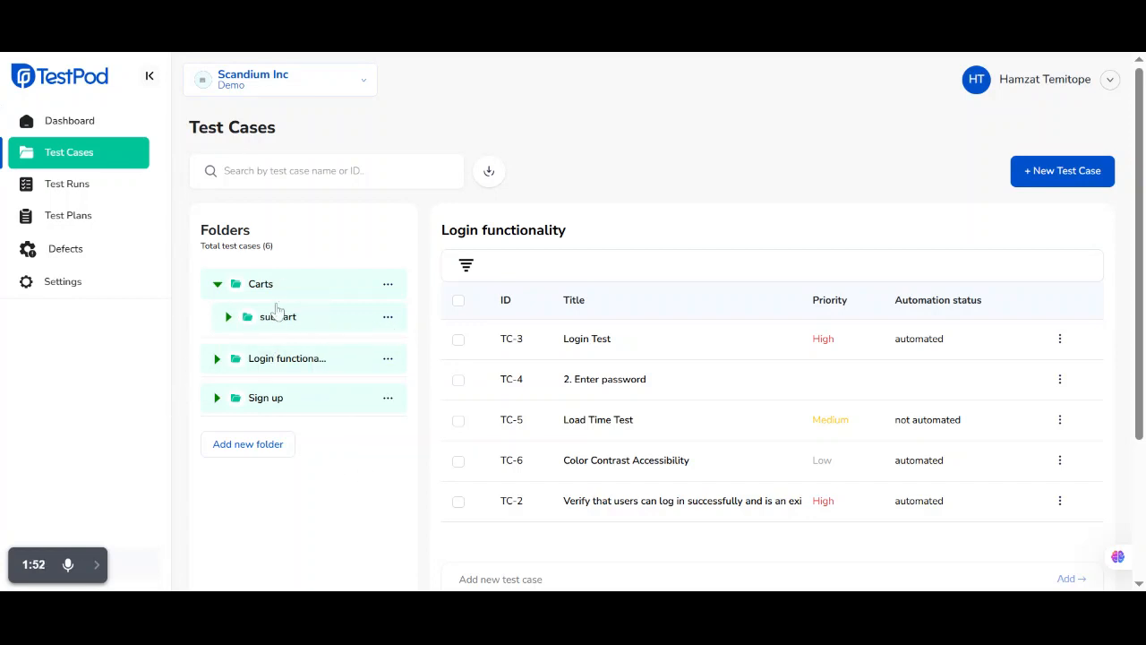
left_click(387, 320)
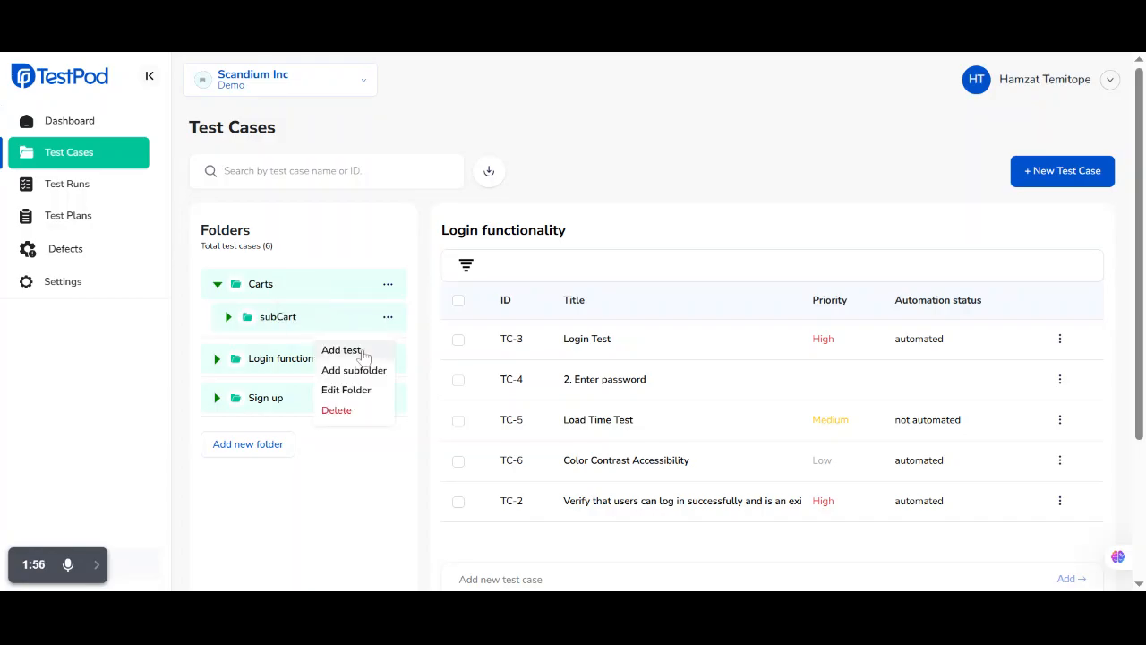
left_click(363, 354)
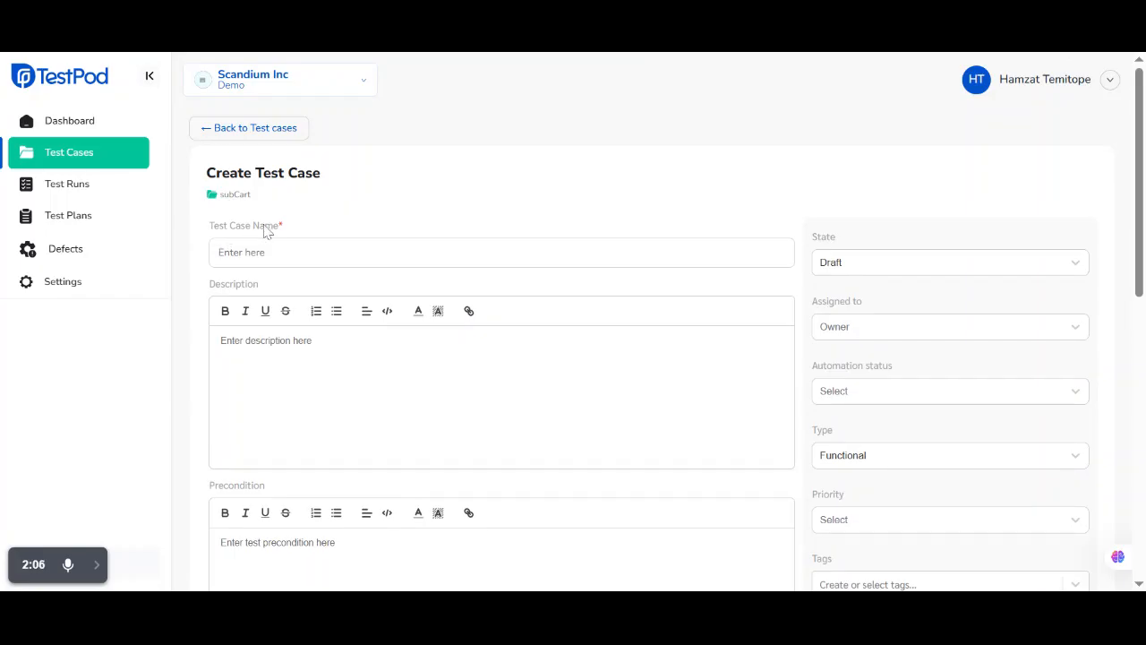
Name the new test case "Verify count when user add an item to cart"
scroll(238, 313, "down", 4)
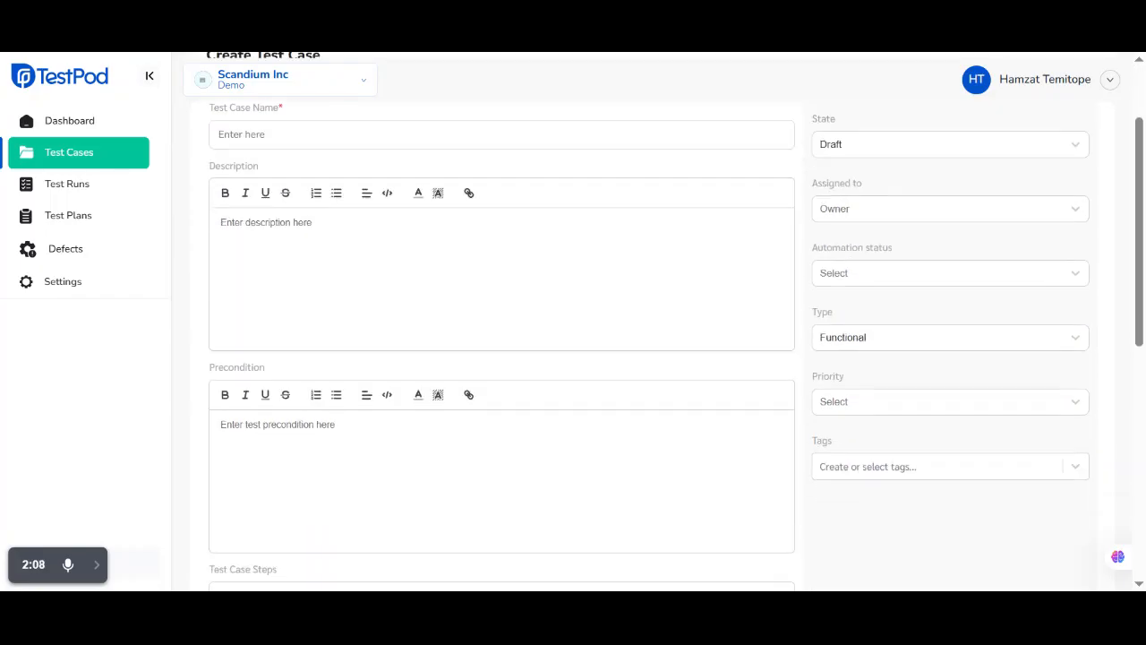
scroll(258, 354, "up", 1)
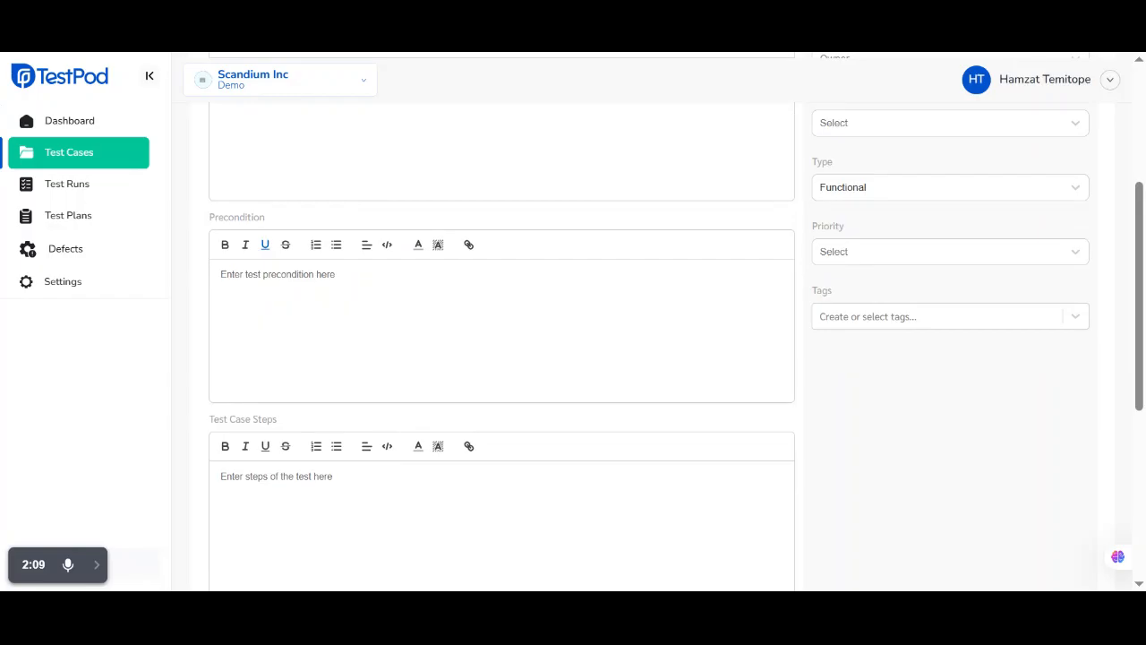
scroll(264, 455, "down", 4)
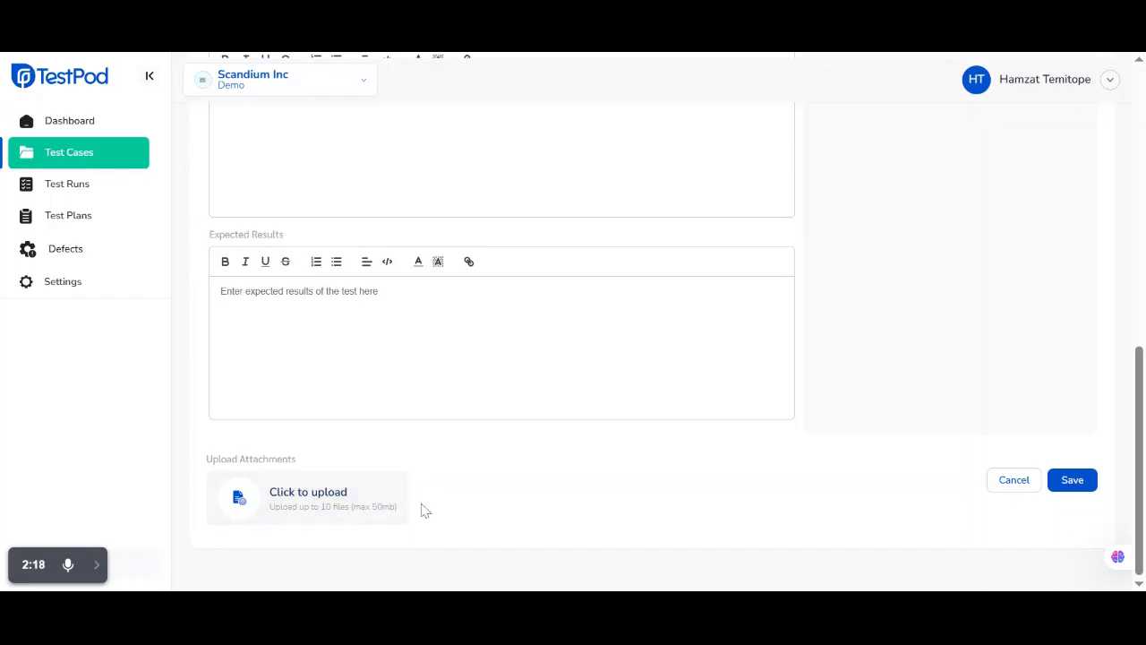
scroll(194, 277, "up", 10)
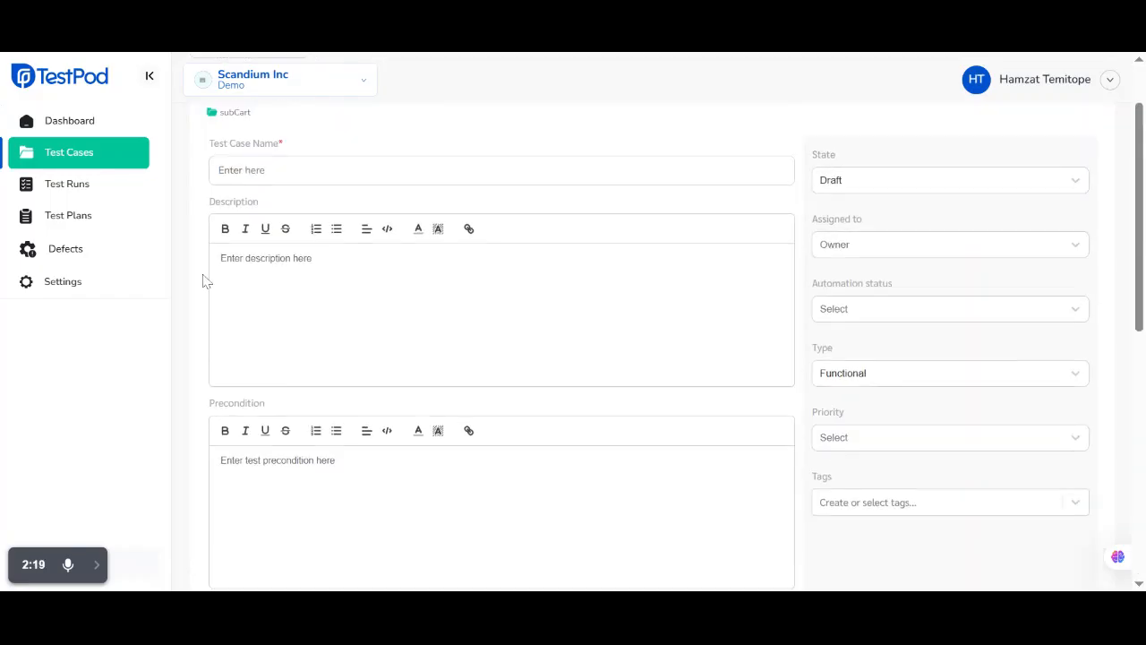
left_click(254, 253)
type("V")
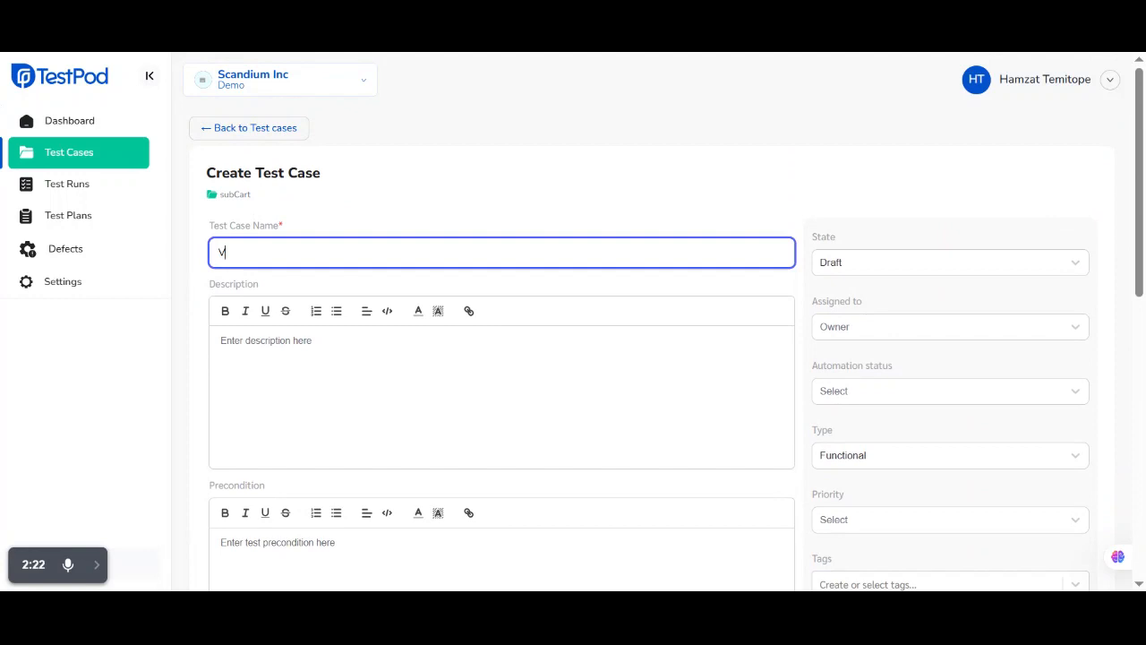
type("erify count when user add an i")
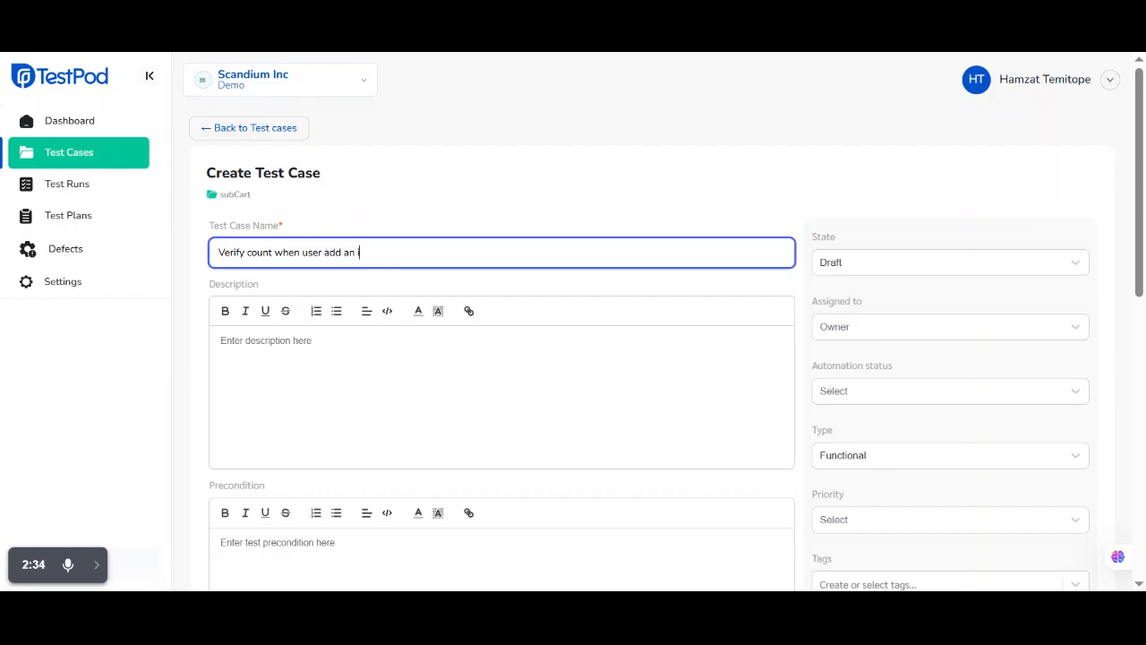
type("tem to cart")
left_click(266, 340)
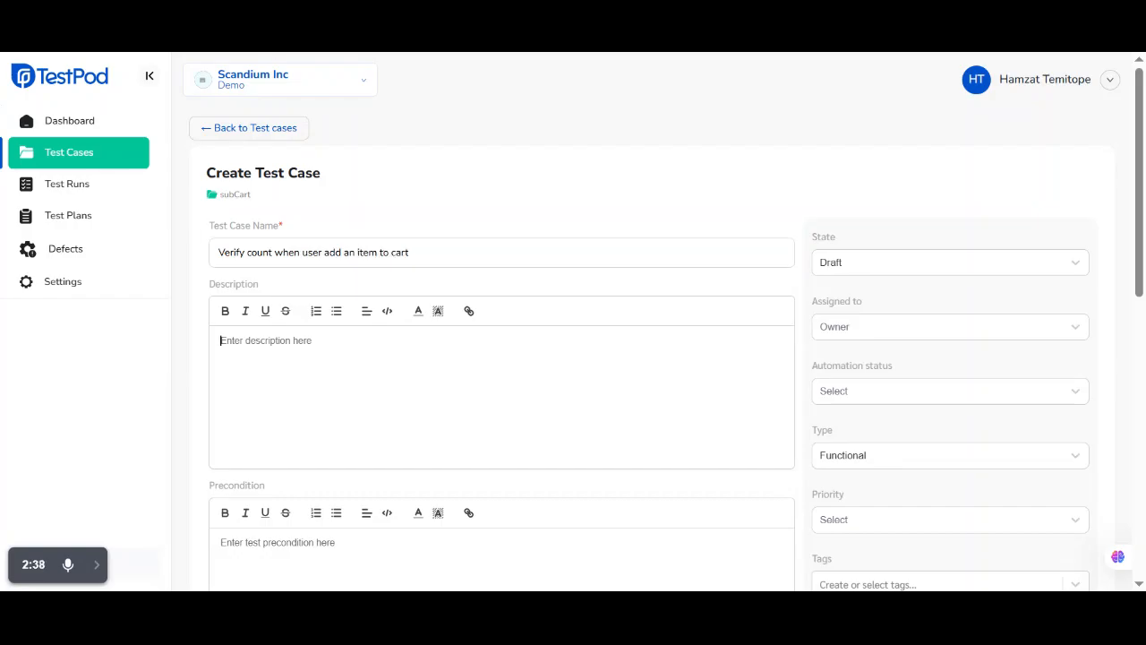
Enter the precondition "User should already be on the home page" for the test case
scroll(573, 358, "down", 2)
left_click(278, 363)
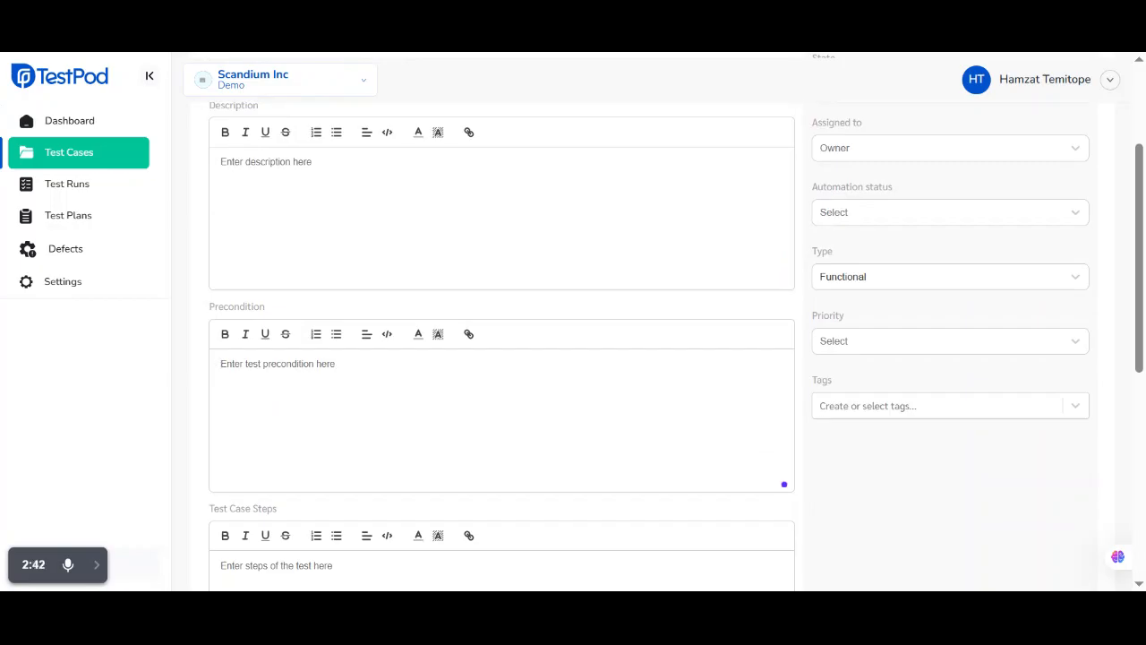
type("User should alre")
key("BackSpace")
key("BackSpace")
key("BackSpace")
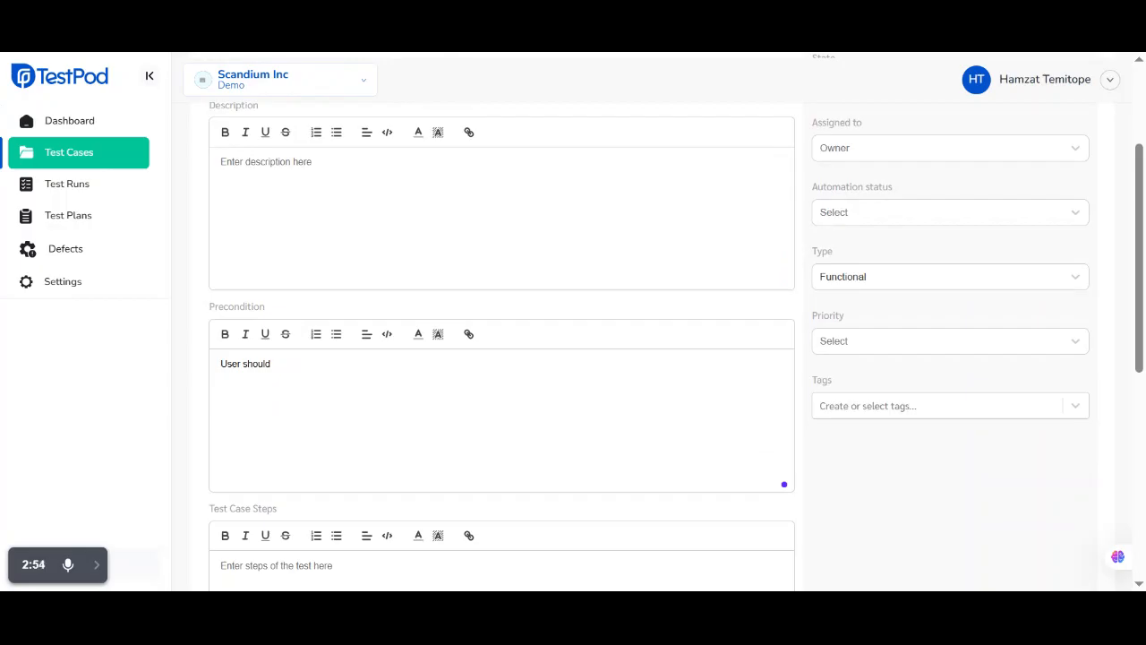
type("already be on the home page")
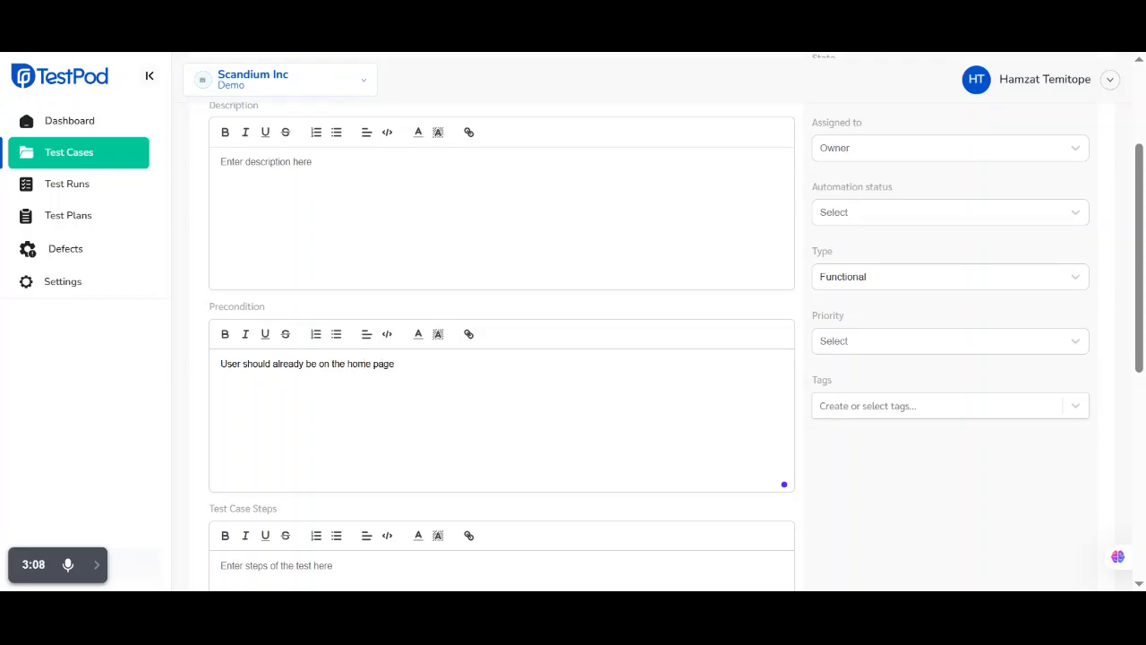
Write the numbered test case steps "Click on product", "Click on add to cart" and "check if cart number increased"
scroll(190, 285, "down", 1)
scroll(188, 285, "down", 4)
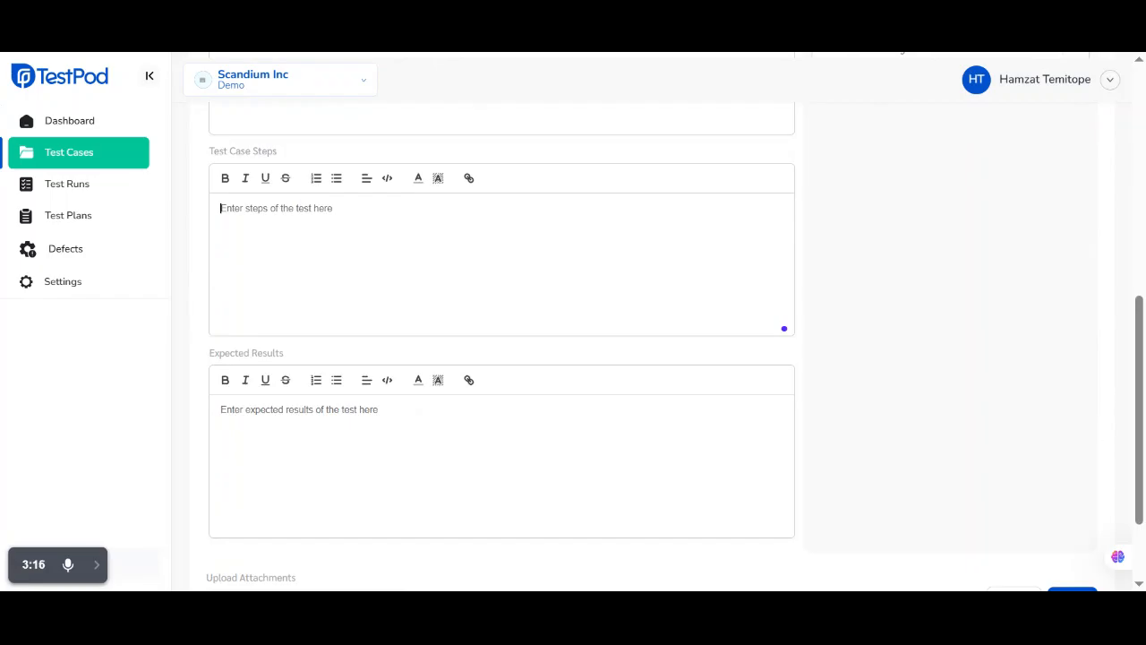
type("1")
type(". ")
type("Us")
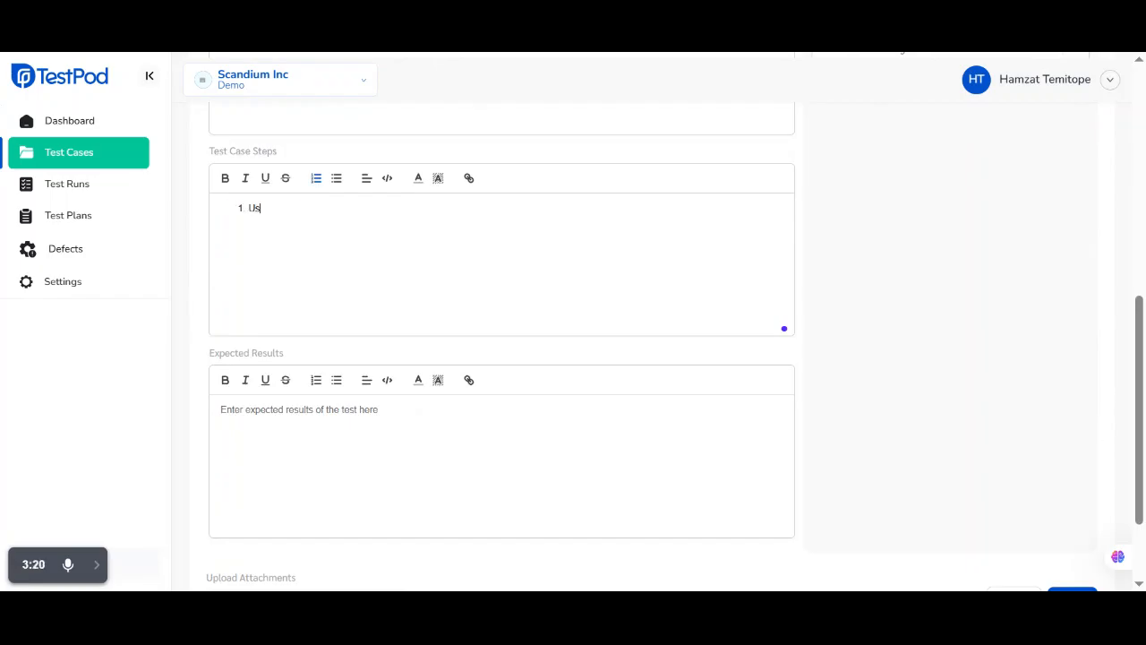
key("BackSpace")
key("BackSpace")
type("Click on product")
key("Return")
type("Click on a")
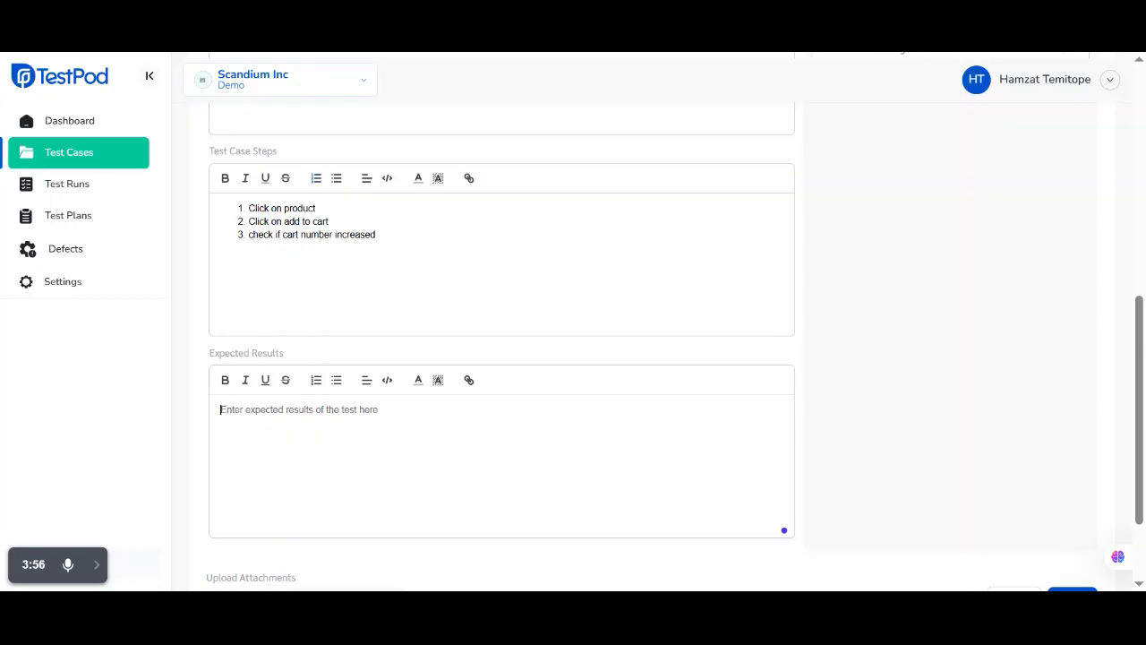
Enter "The number on the cart icon should increase" as the expected result
type("Tth")
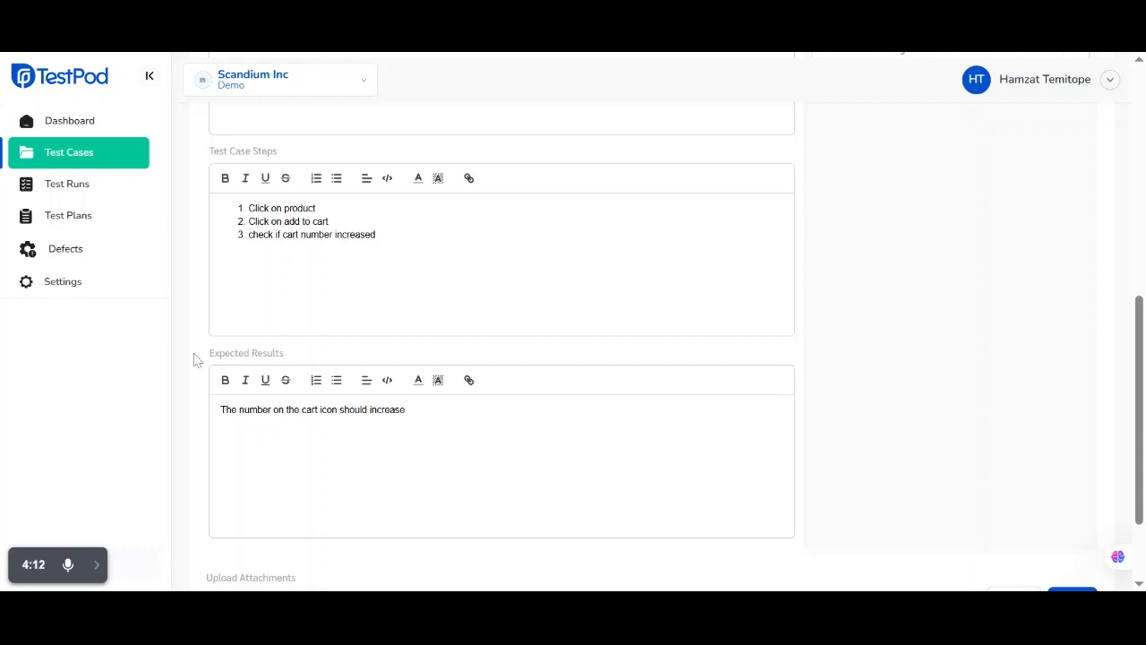
scroll(197, 354, "down", 3)
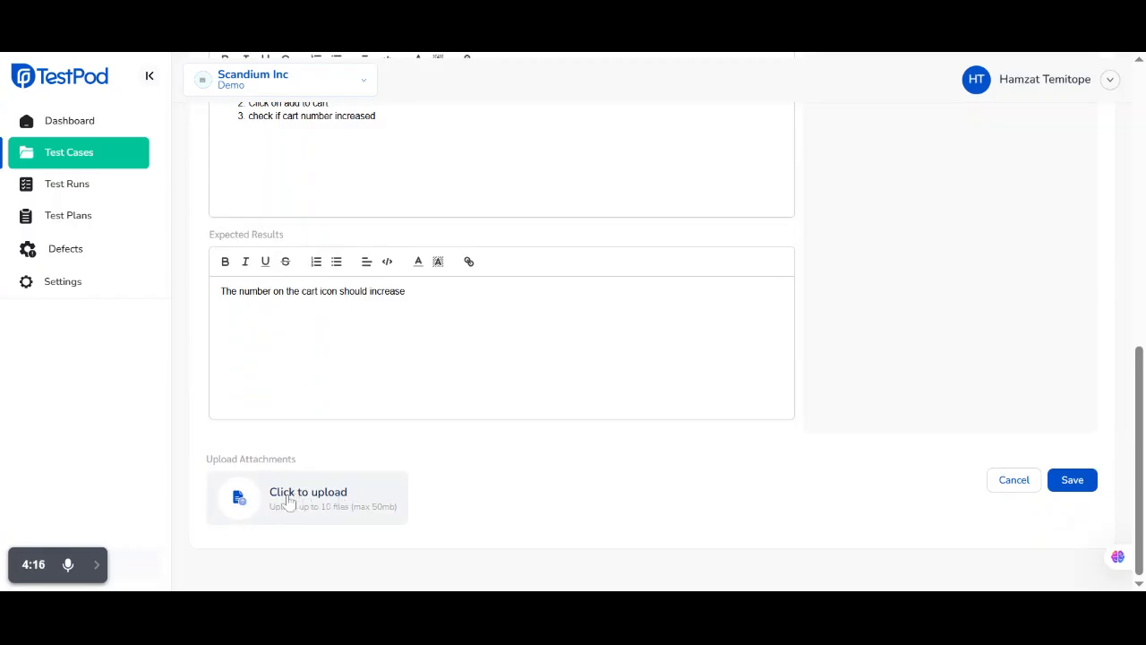
scroll(817, 408, "up", 5)
scroll(816, 403, "up", 3)
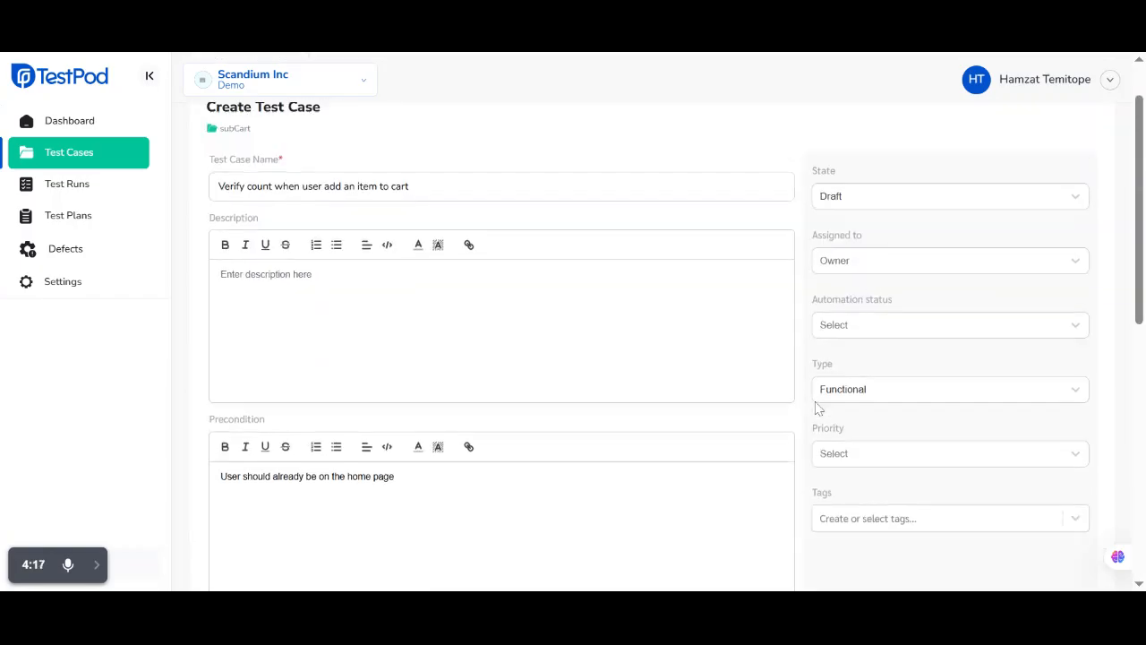
scroll(815, 385, "down", 1)
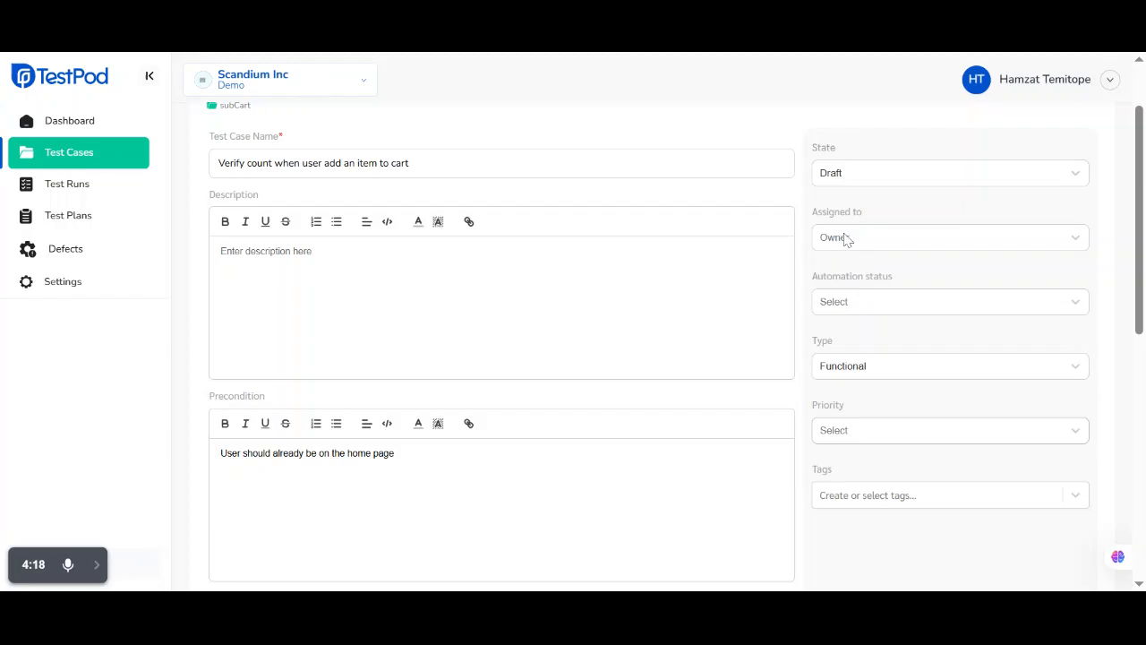
left_click(909, 244)
left_click(898, 211)
left_click(903, 240)
left_click(896, 215)
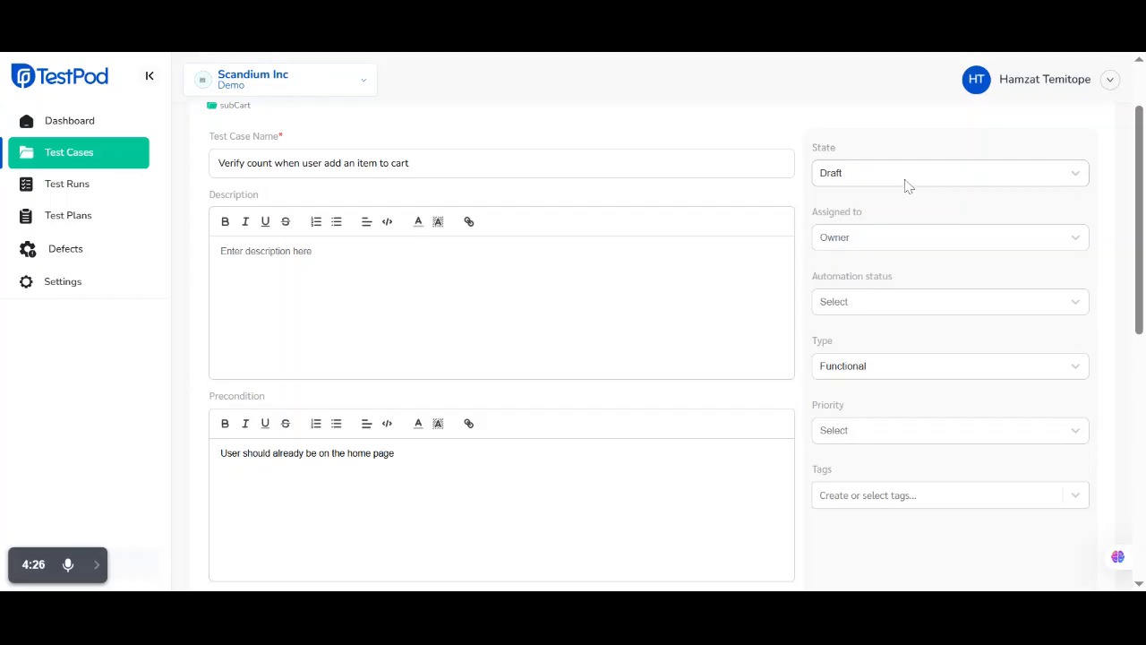
Set the test case's automation status to Automated
left_click(876, 304)
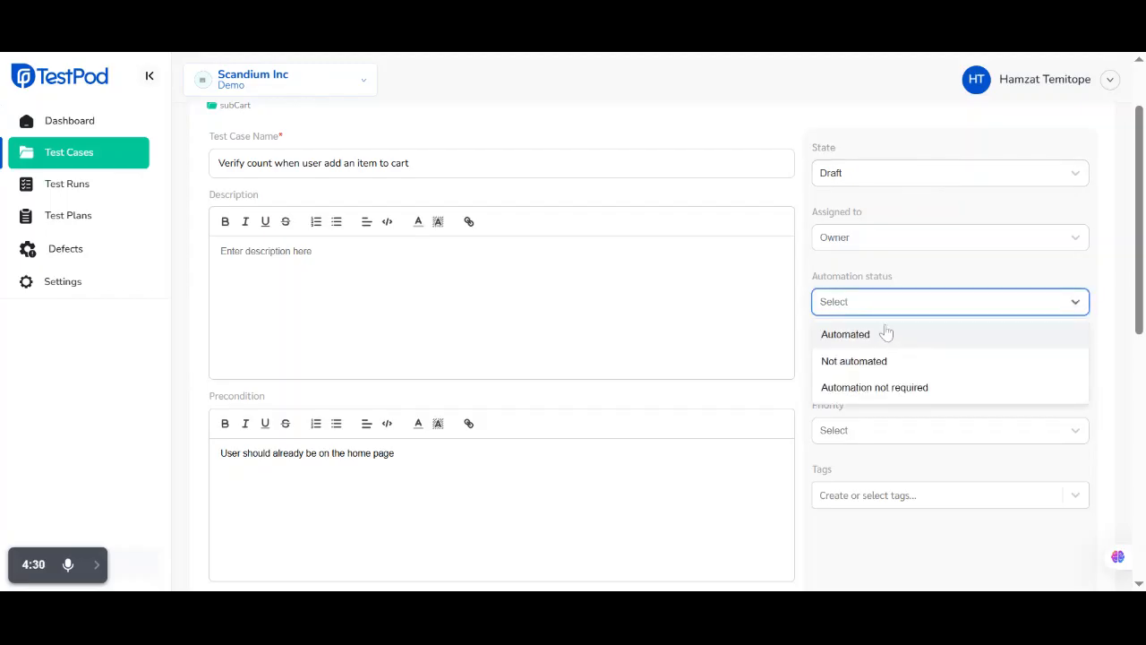
left_click(866, 337)
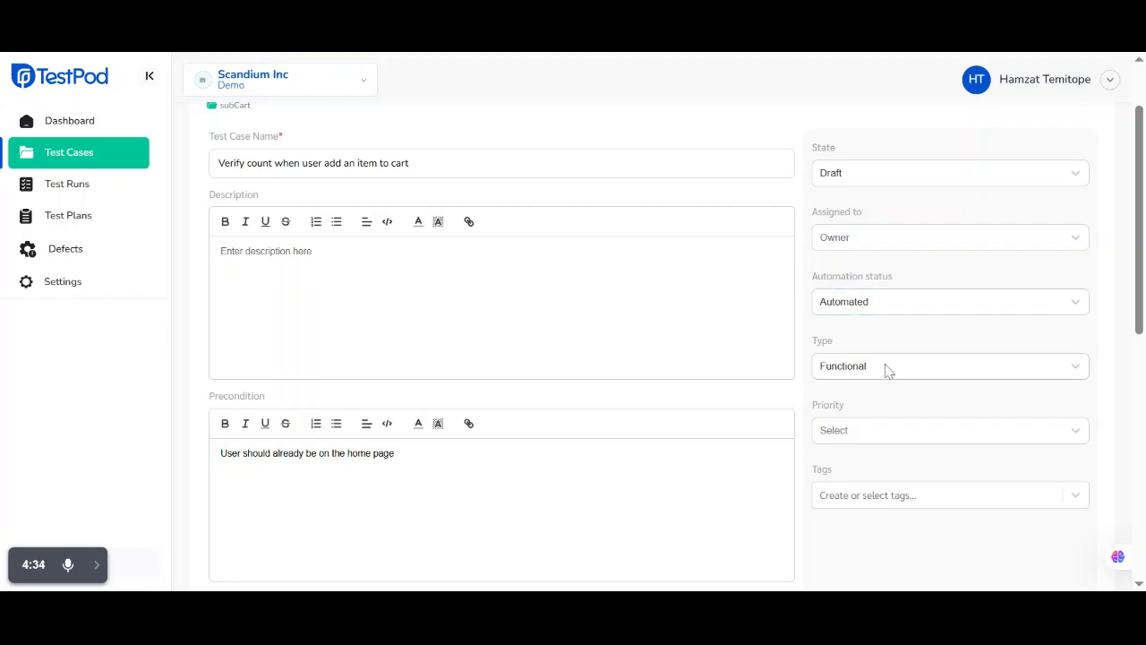
Look through the test case type options, keep Functional as the type, and set the priority to Low
left_click(886, 370)
scroll(810, 313, "down", 3)
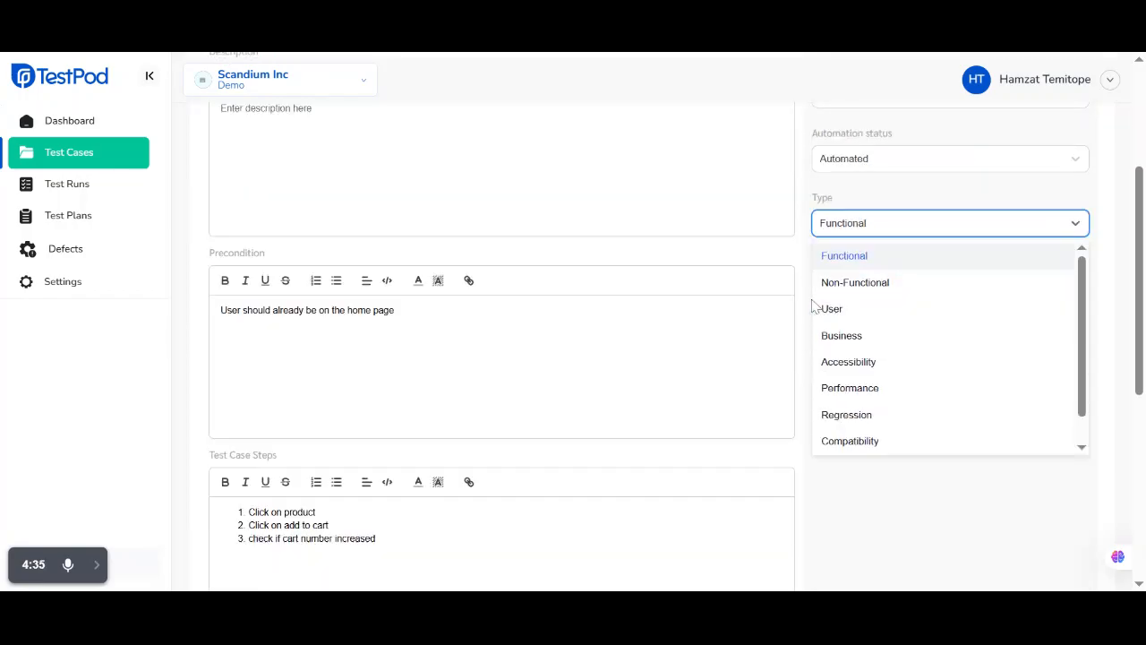
scroll(810, 317, "up", 3)
scroll(810, 327, "down", 3)
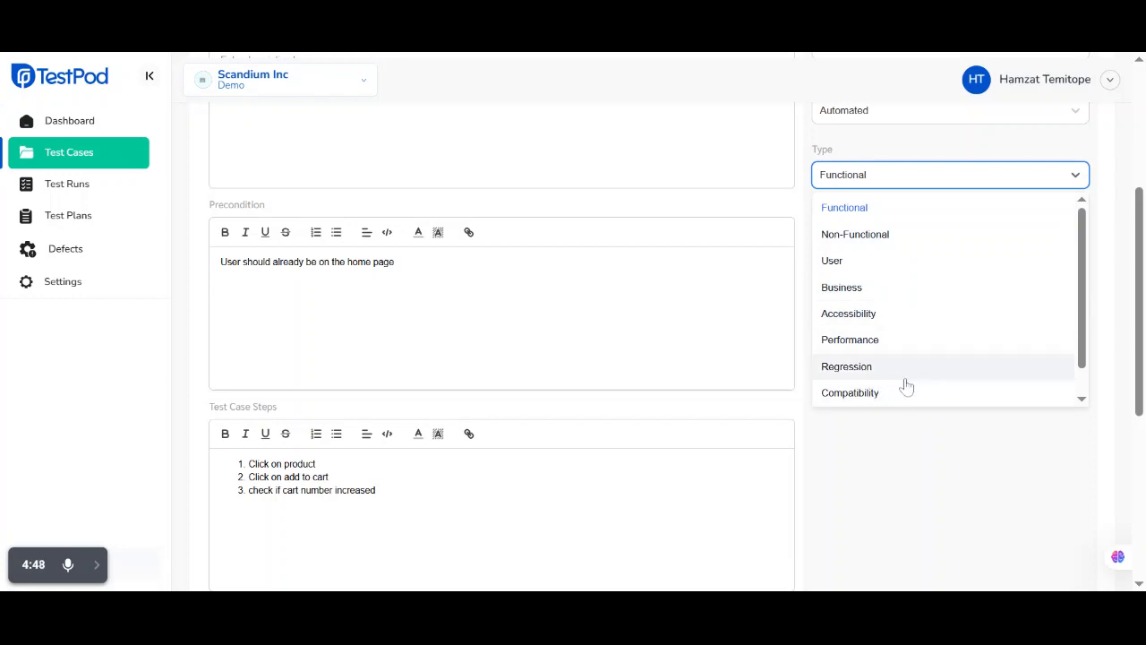
left_click(840, 481)
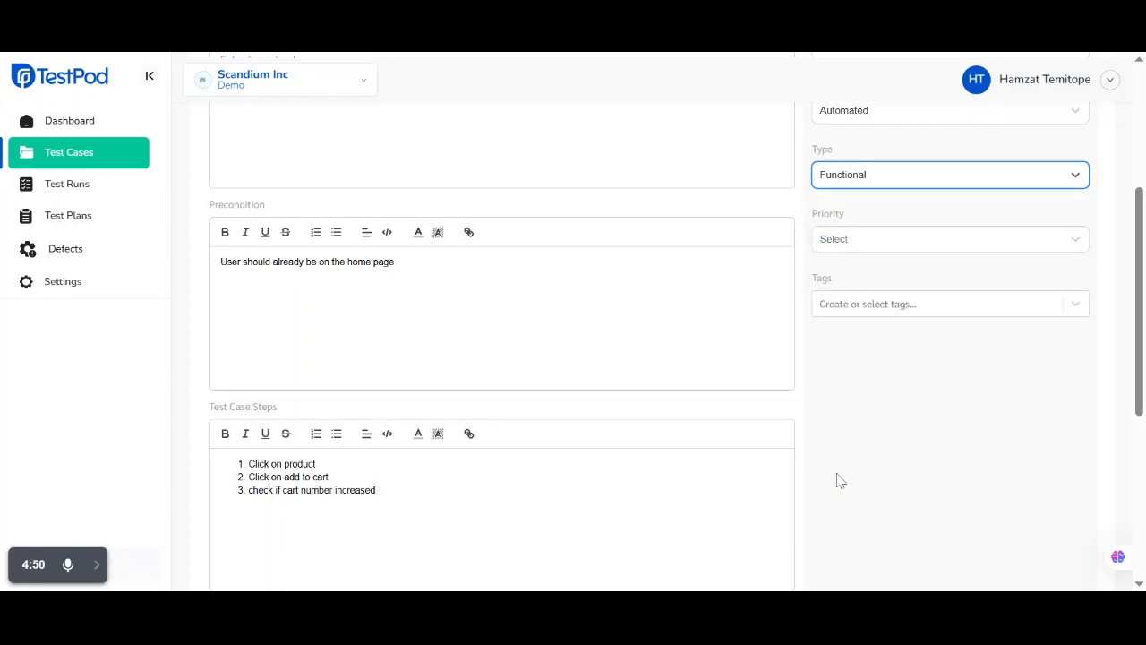
left_click(858, 240)
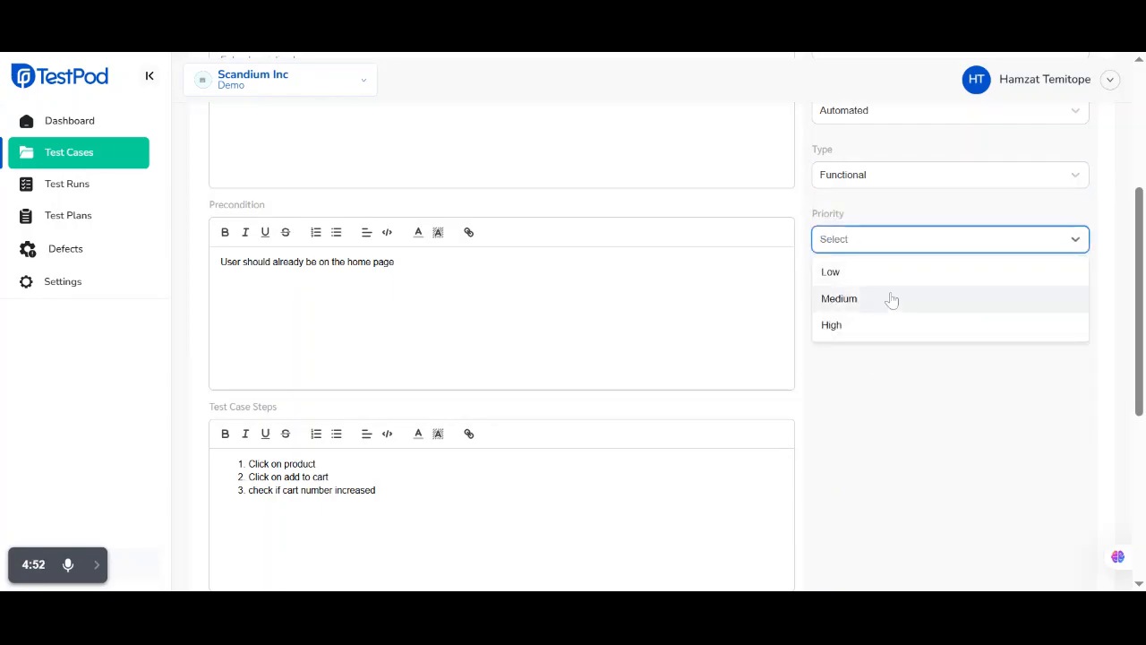
left_click(854, 280)
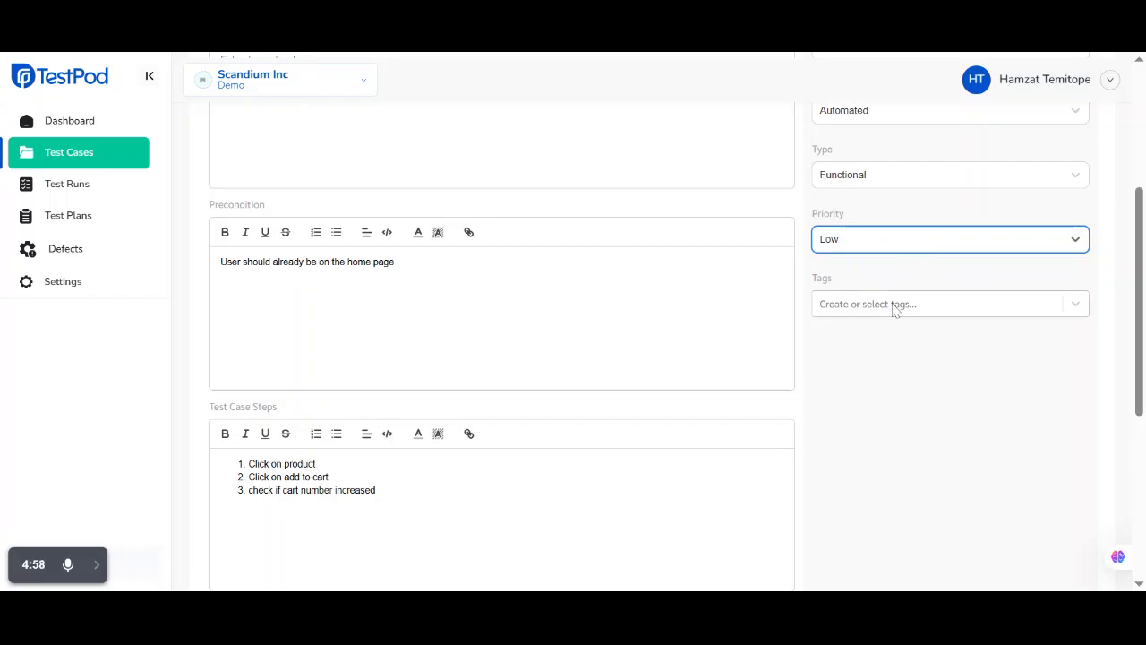
Create a new tag "tagr" and assign it to the test case
left_click(860, 305)
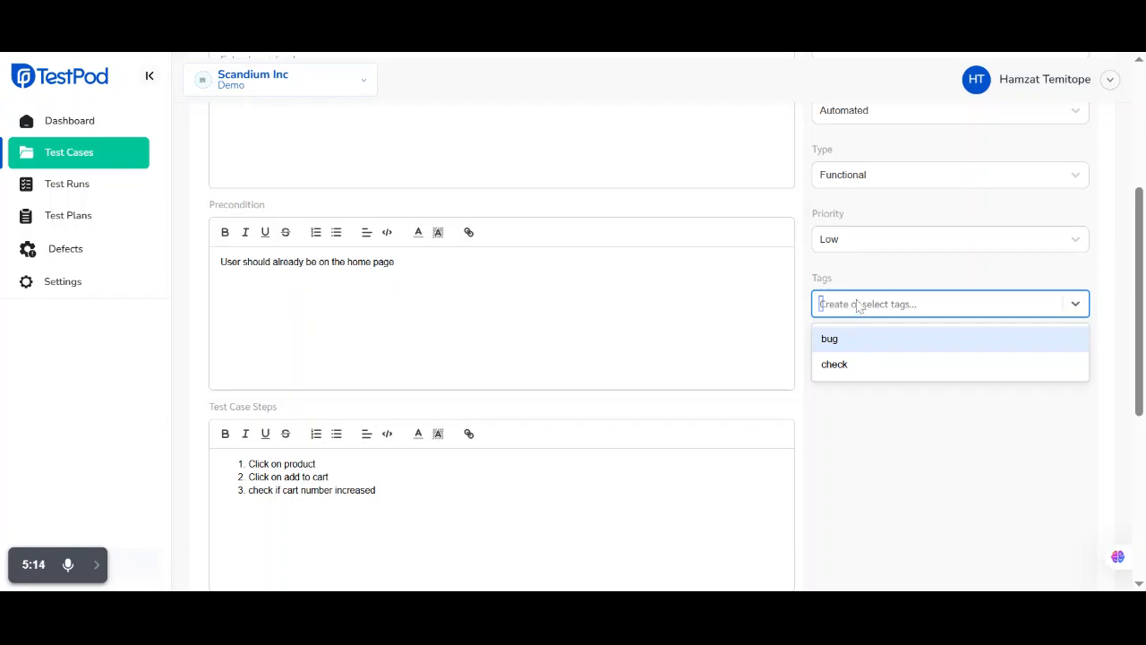
type("tag")
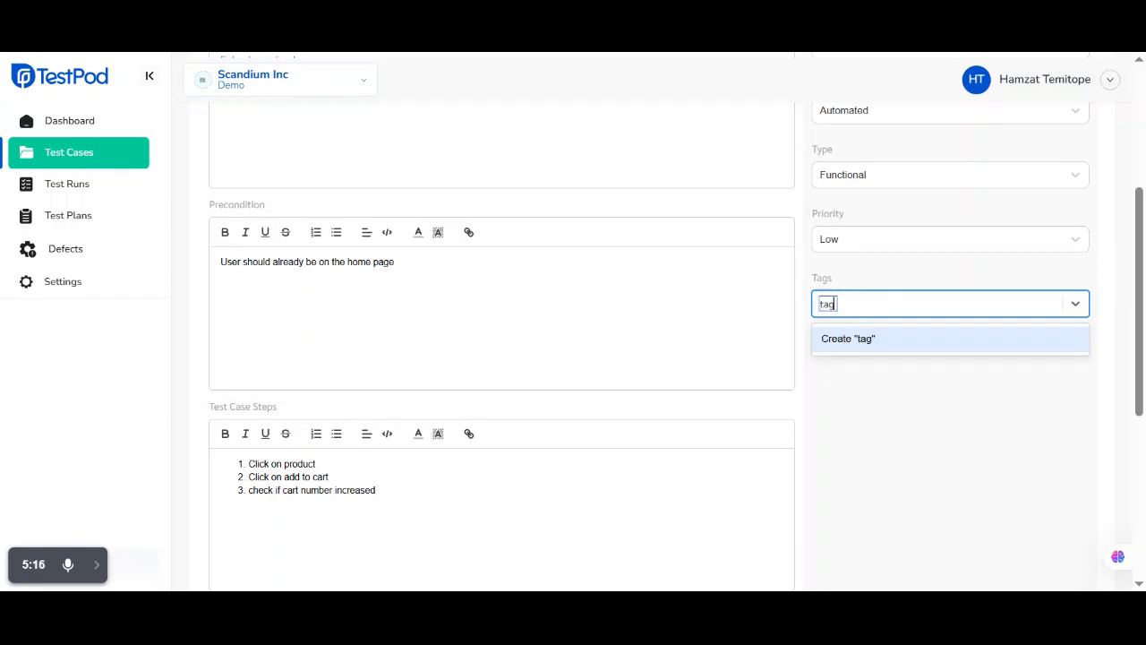
type("r")
key("Return")
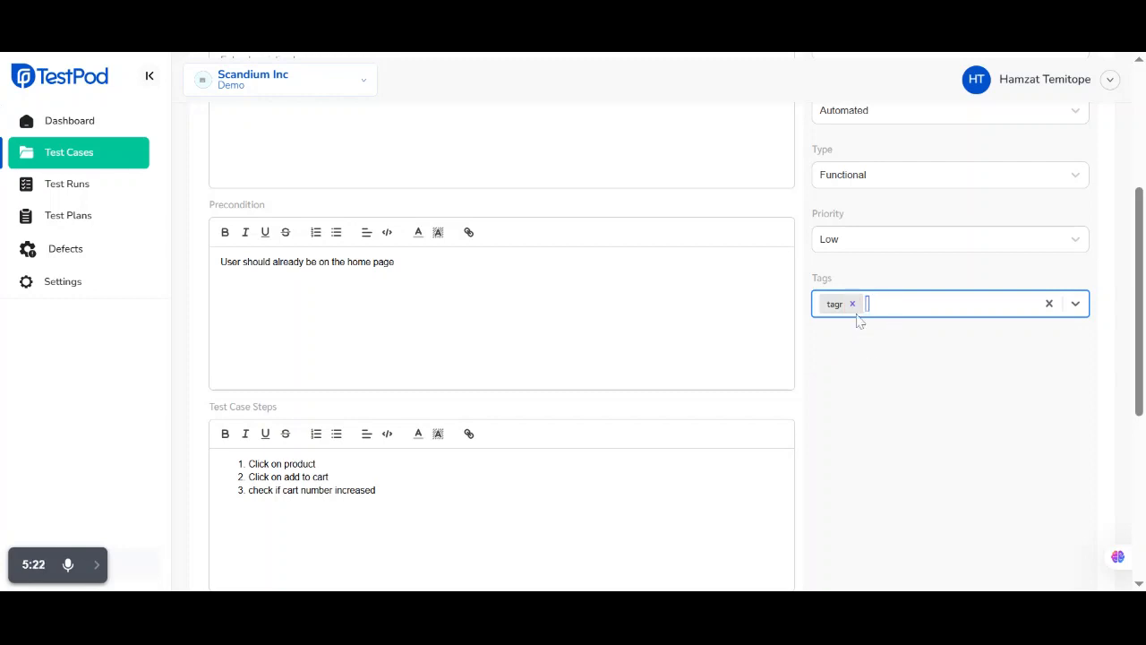
Remove the "tagr" tag from the test case and assign it again from the existing tags
left_click(852, 303)
left_click(851, 305)
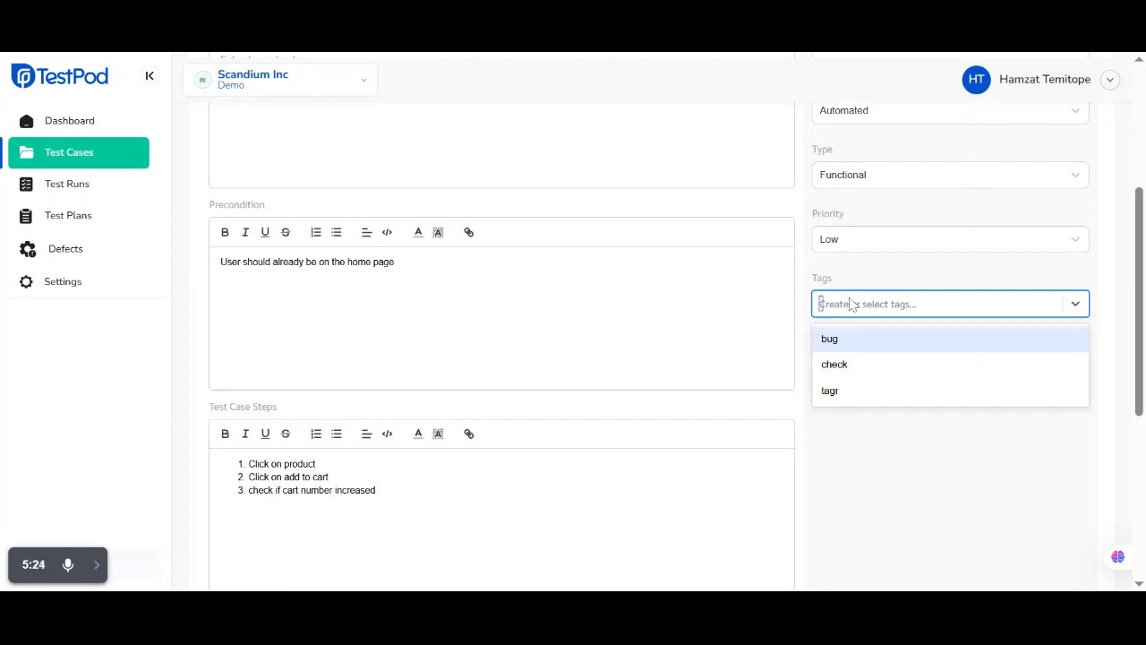
left_click(855, 396)
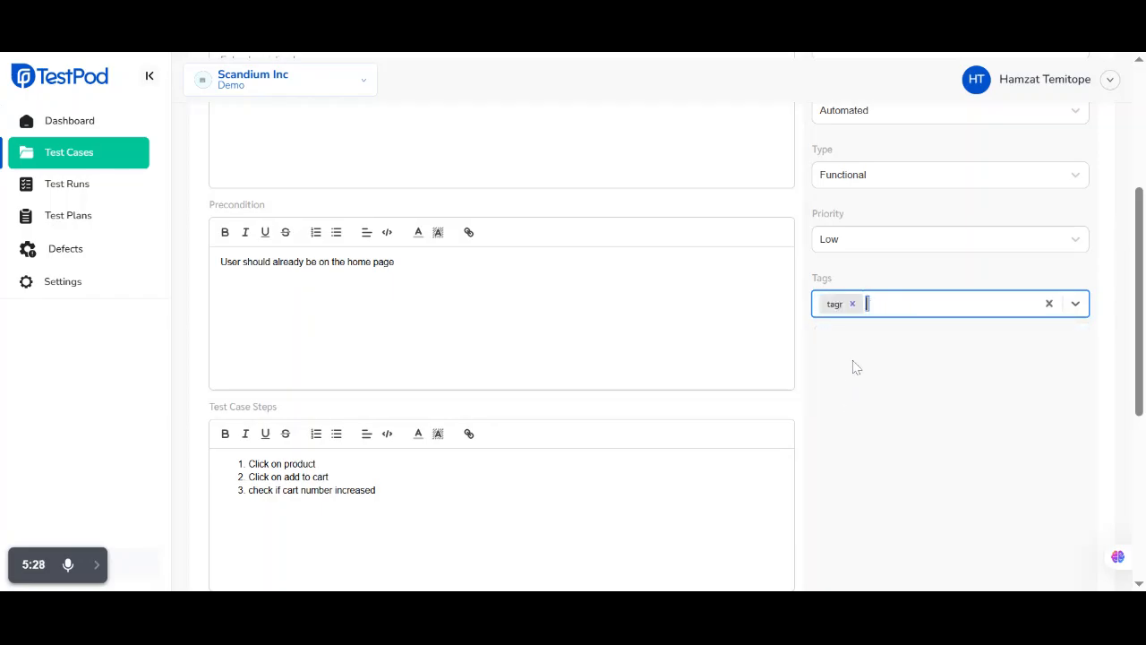
Save the "Verify count when user add an item to cart" test case
scroll(857, 365, "down", 1)
scroll(862, 366, "down", 3)
left_click(1070, 481)
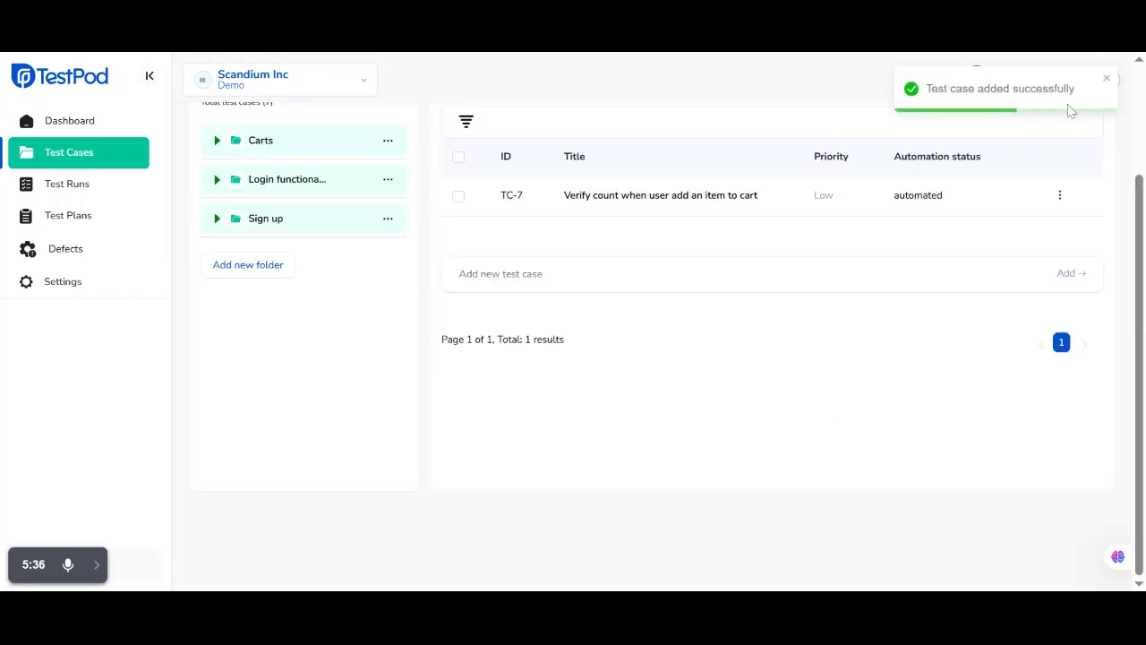
Check the actions available for the "Verify count when user add an item to cart" test case in the subCart list
scroll(675, 308, "up", 1)
scroll(675, 307, "up", 2)
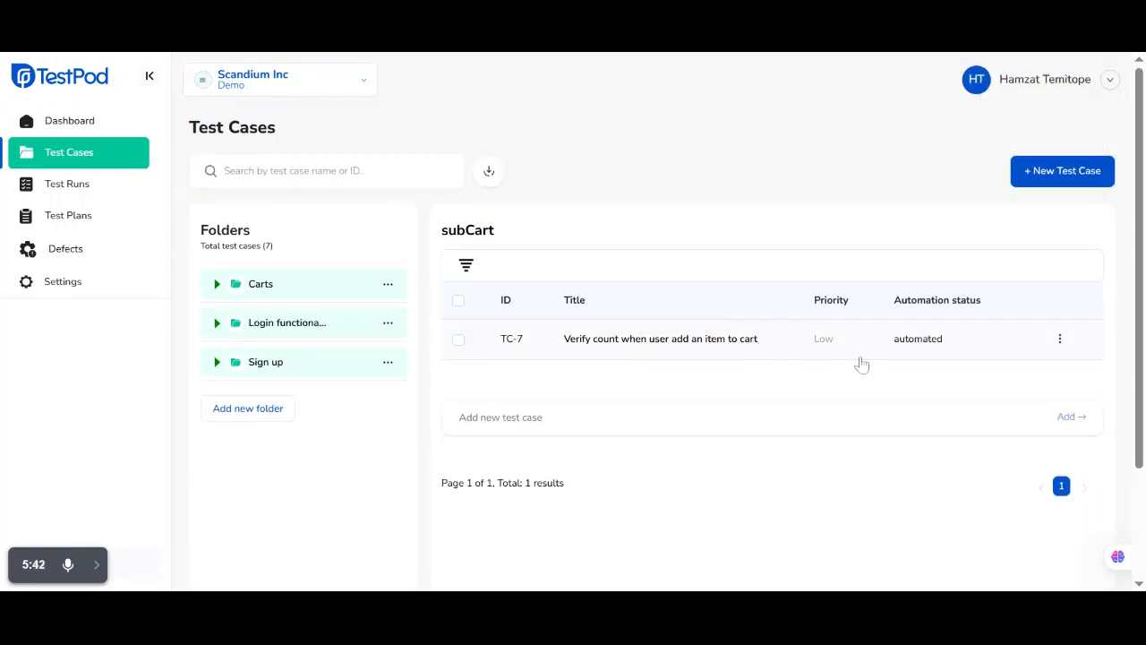
left_click(1060, 340)
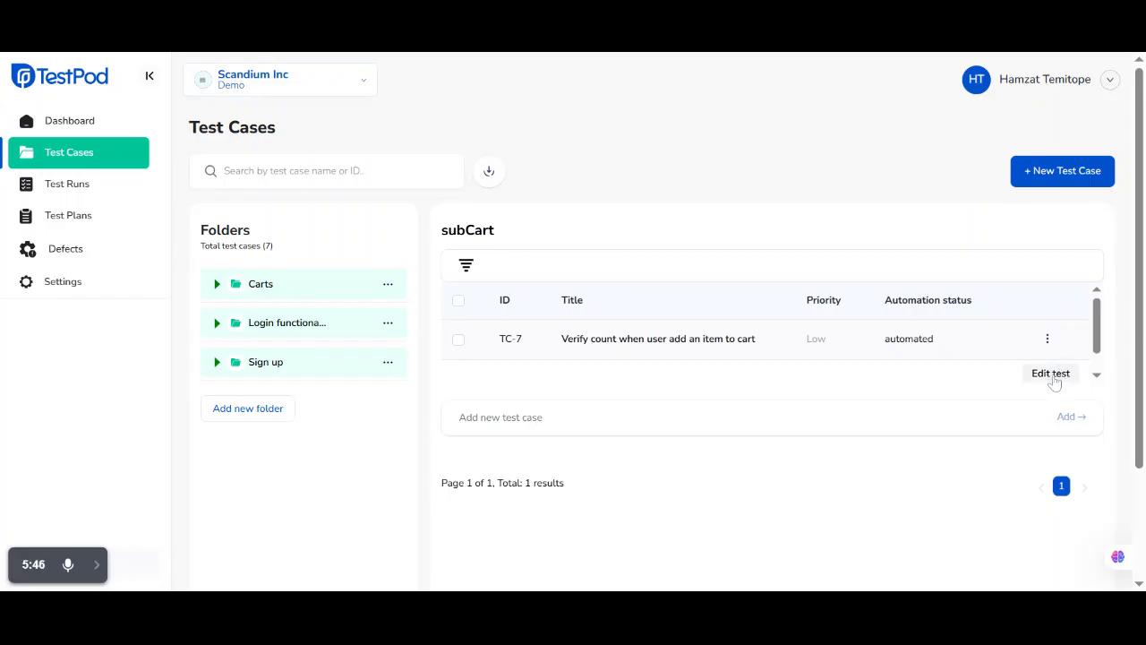
left_click(707, 233)
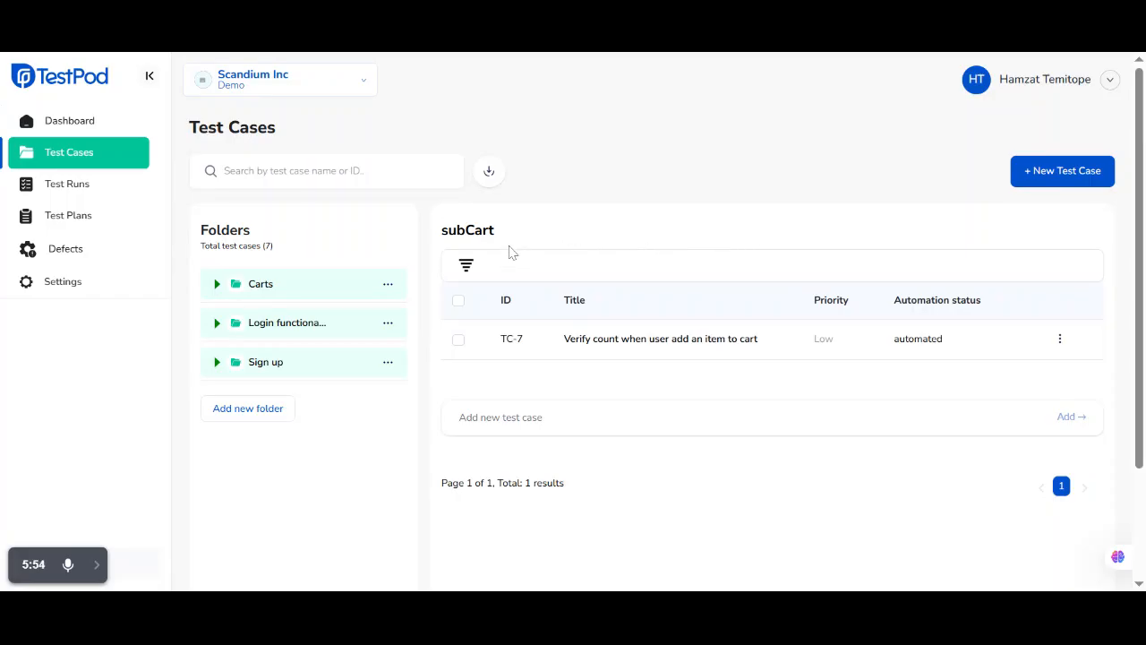
Start a CSV import of test cases with the "sample test case document" file and check its destination folder
left_click(490, 173)
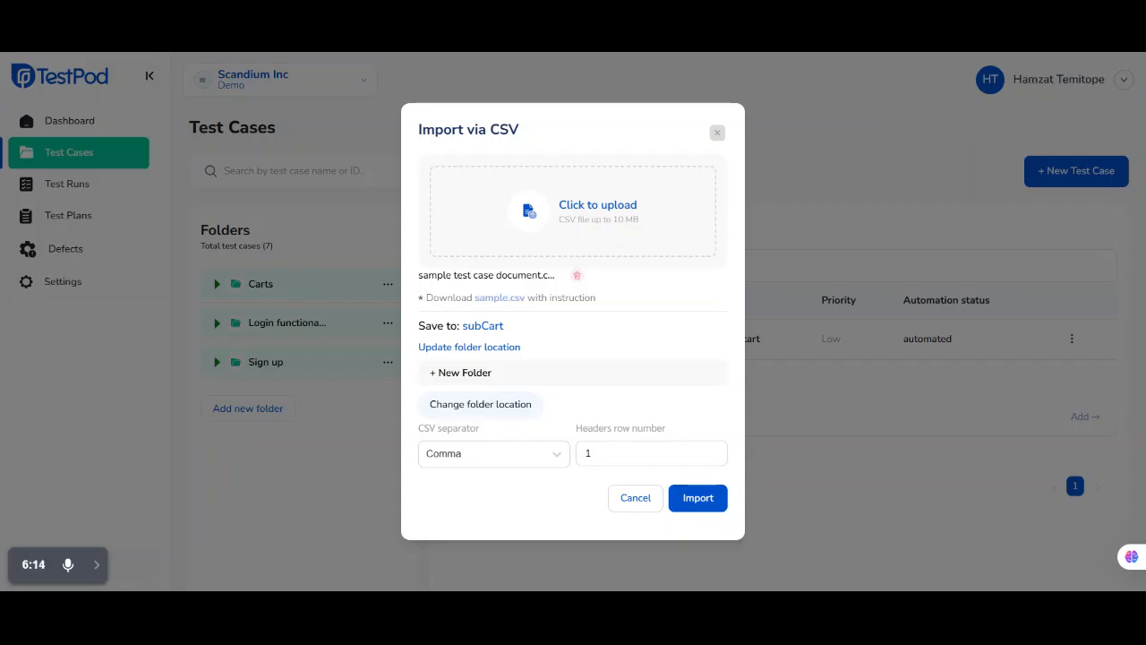
left_click_drag(462, 326, 501, 326)
left_click(617, 332)
Change the import's destination folder to Carts and Sign up, and set it back to subCart
left_click(481, 405)
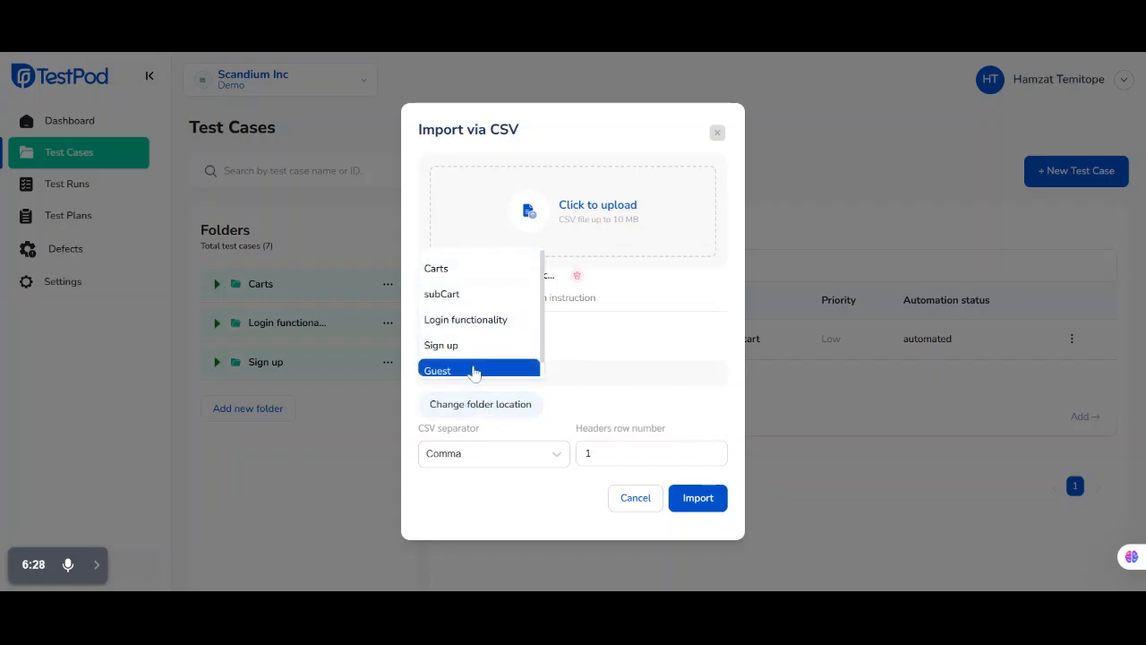
left_click(484, 273)
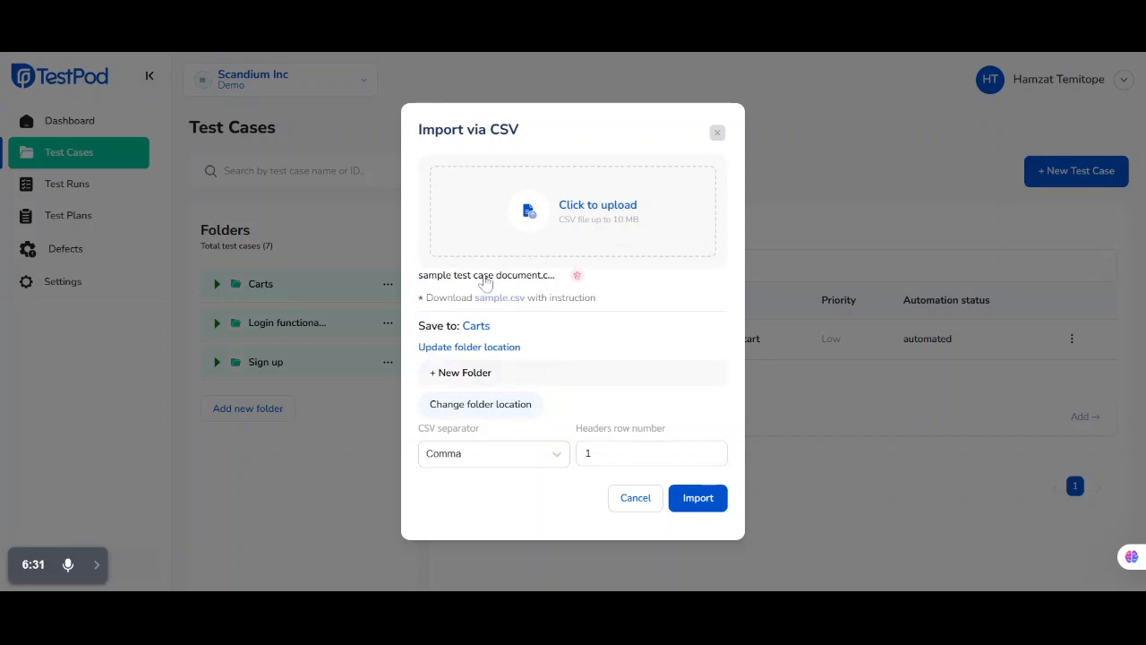
left_click(470, 407)
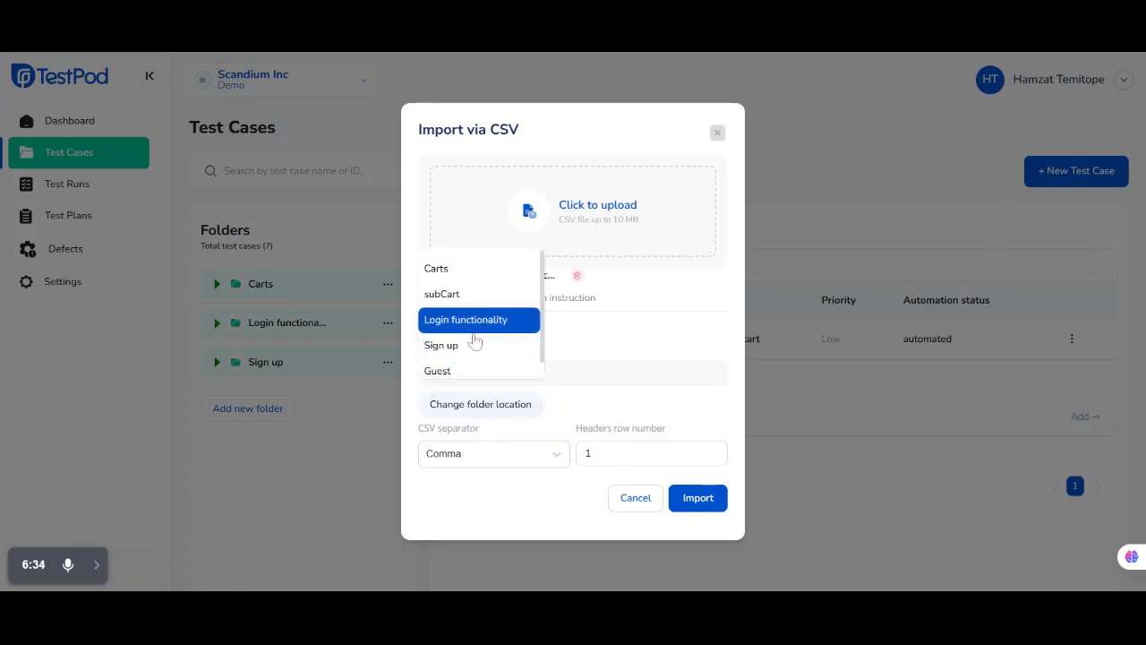
left_click(473, 345)
left_click(488, 408)
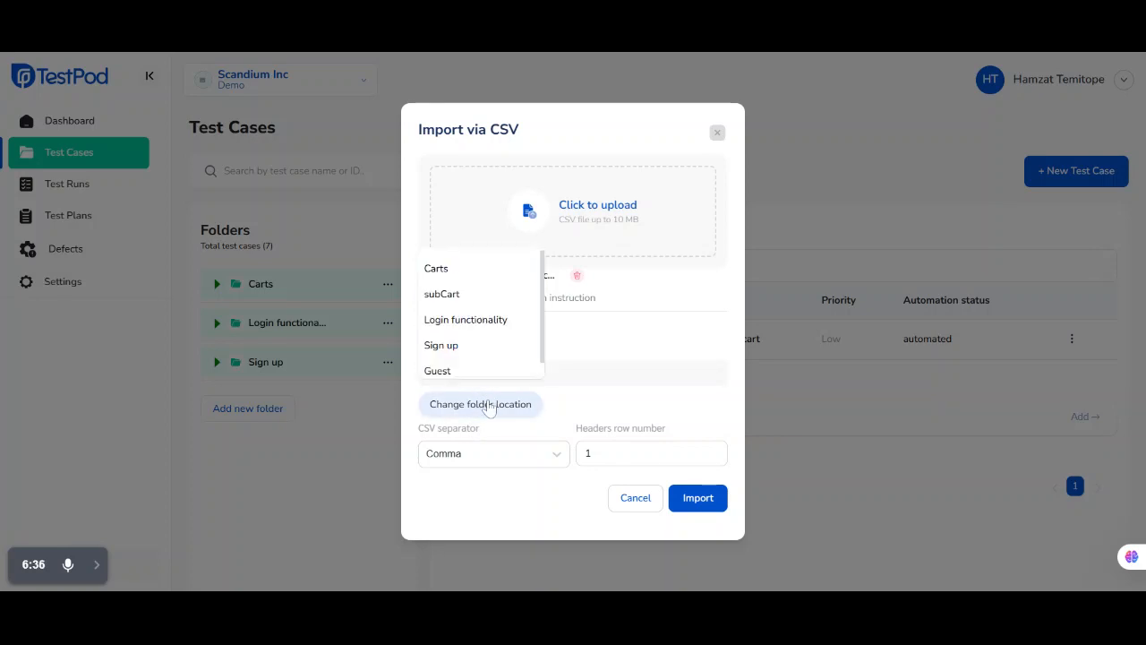
left_click(477, 299)
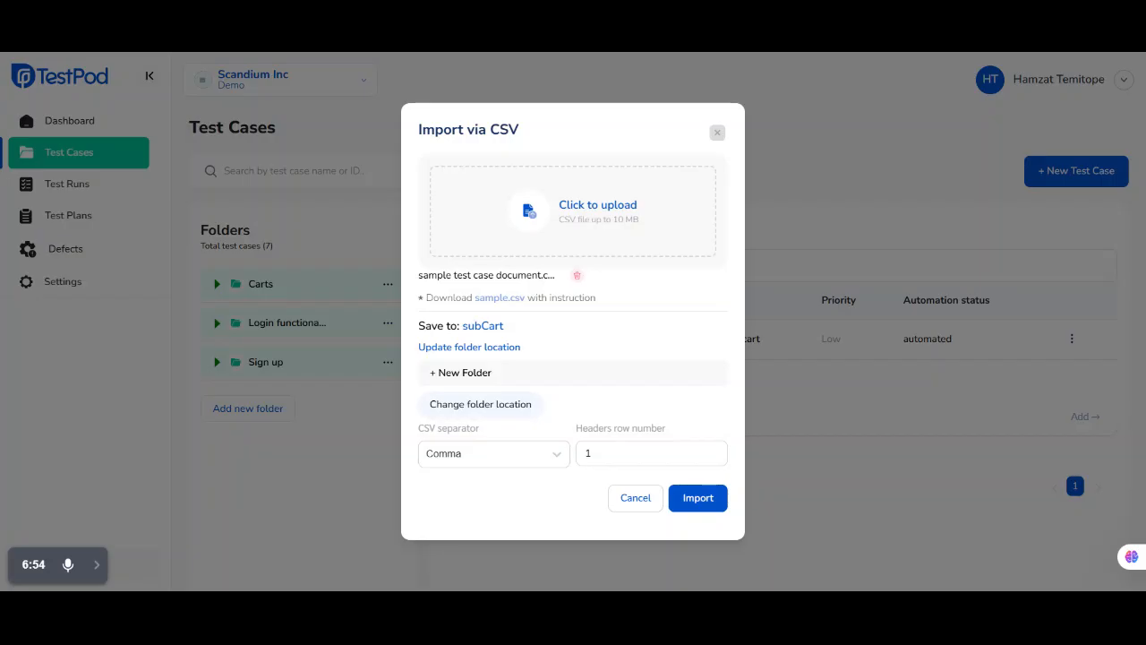
Try 2 as the headers row number, restore it to 1, and import the CSV file
left_click(651, 453)
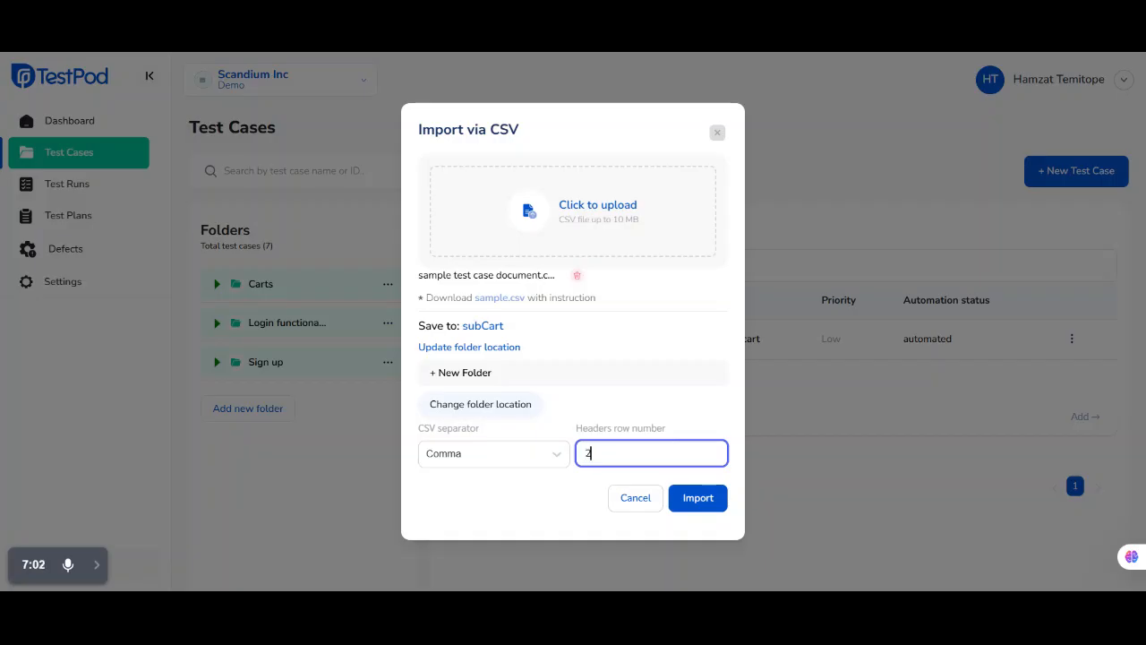
key("BackSpace")
key("BackSpace")
left_click(586, 497)
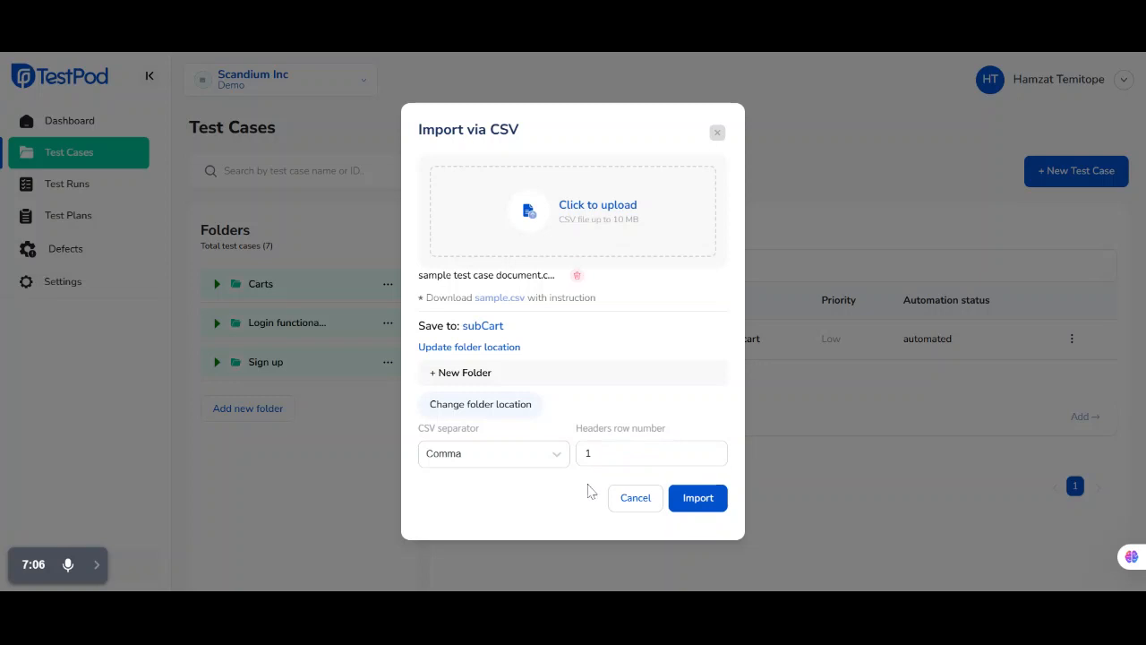
left_click(694, 499)
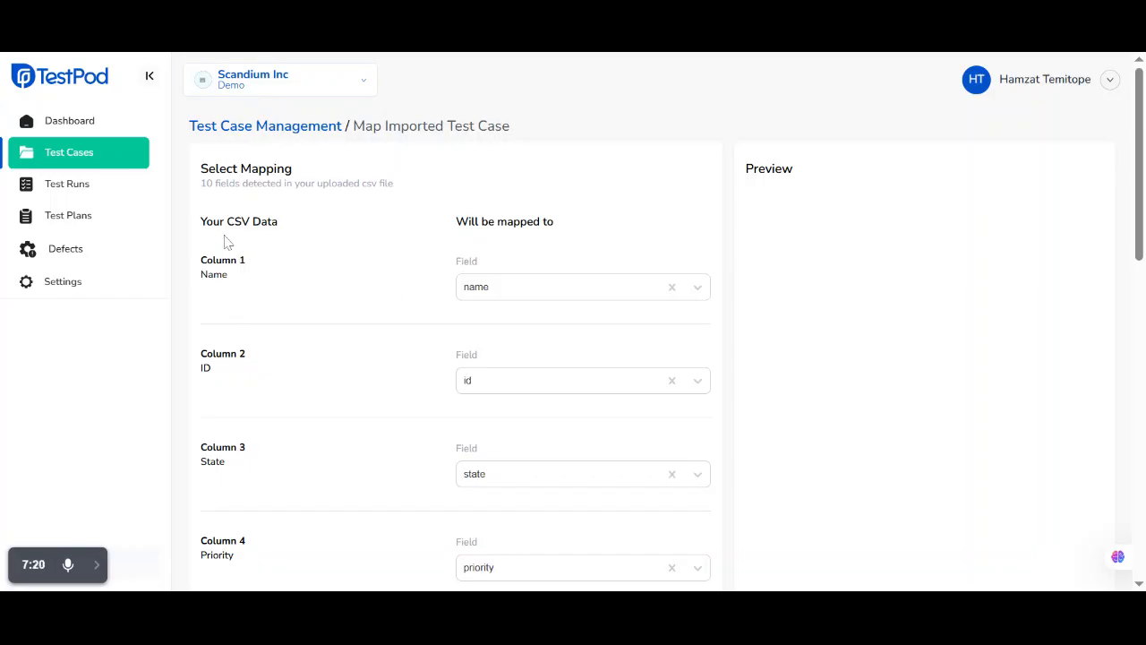
Review how the CSV columns are mapped to test case fields, including the field options for the Description column
scroll(268, 295, "down", 7)
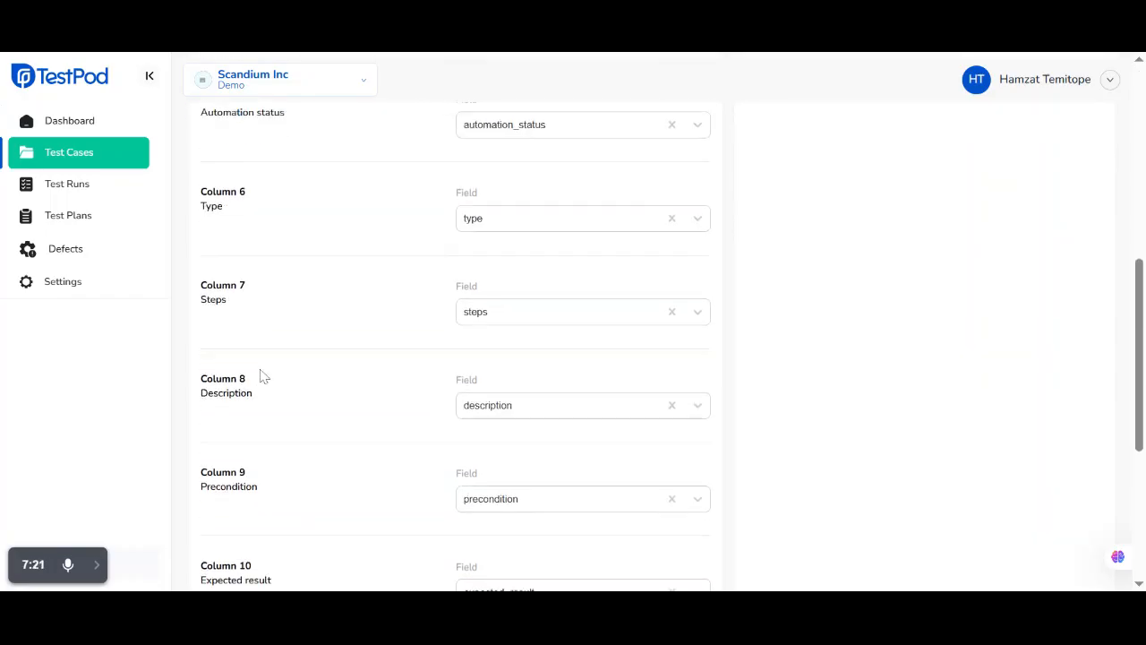
scroll(259, 409, "down", 3)
scroll(290, 364, "up", 10)
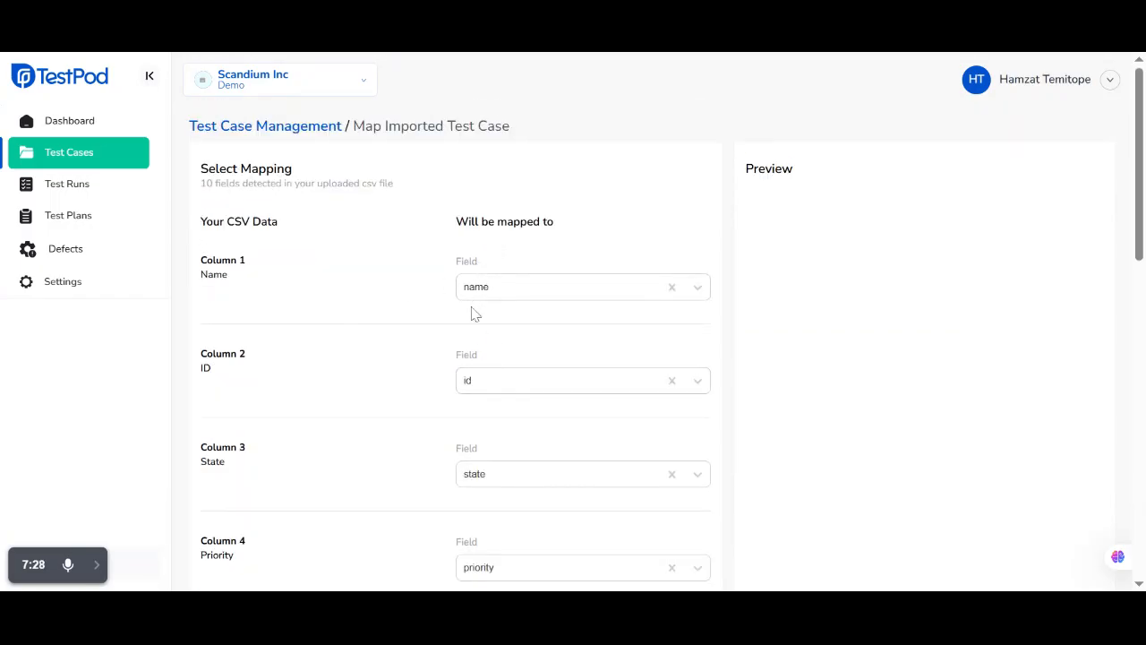
scroll(323, 289, "down", 1)
scroll(427, 233, "up", 1)
scroll(512, 405, "down", 3)
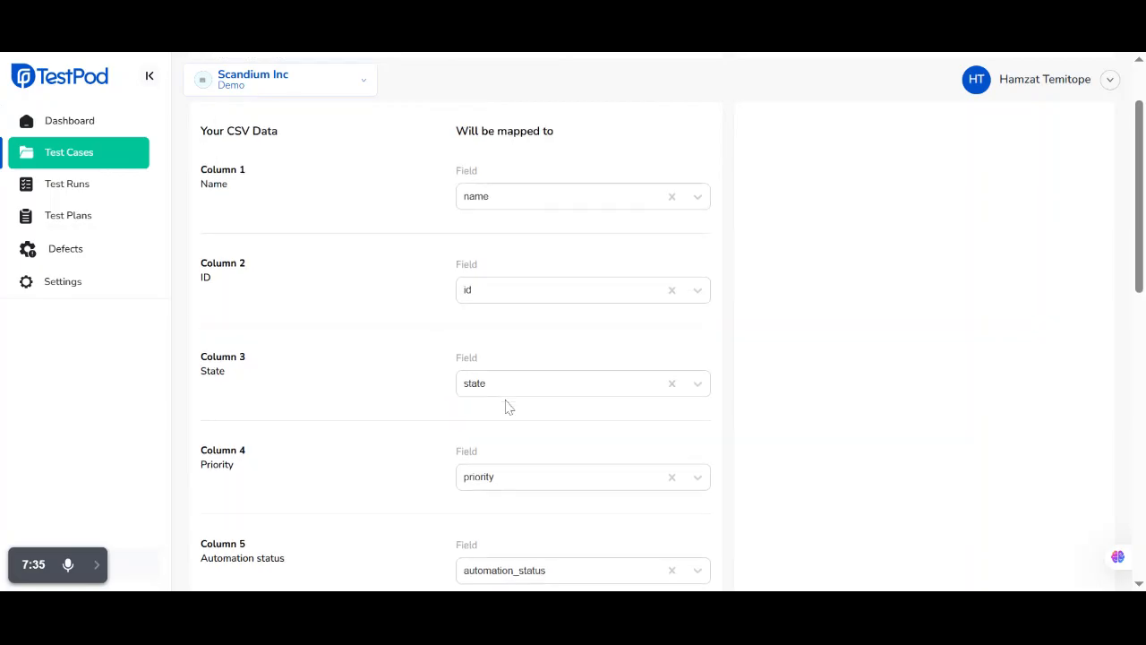
scroll(528, 449, "down", 2)
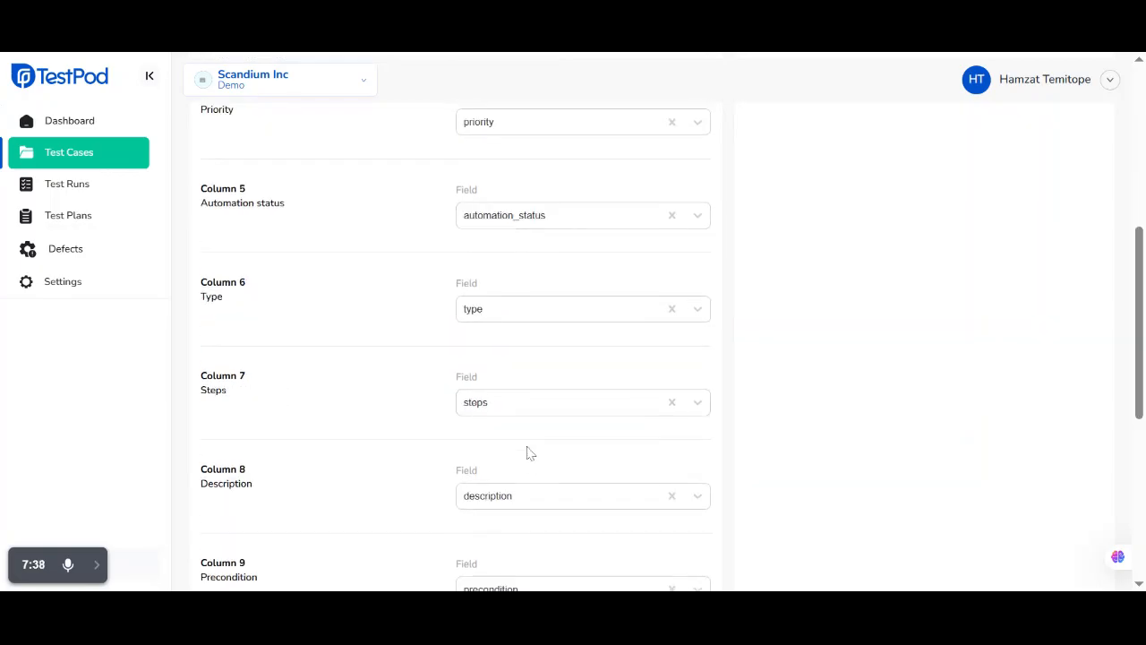
scroll(510, 429, "down", 2)
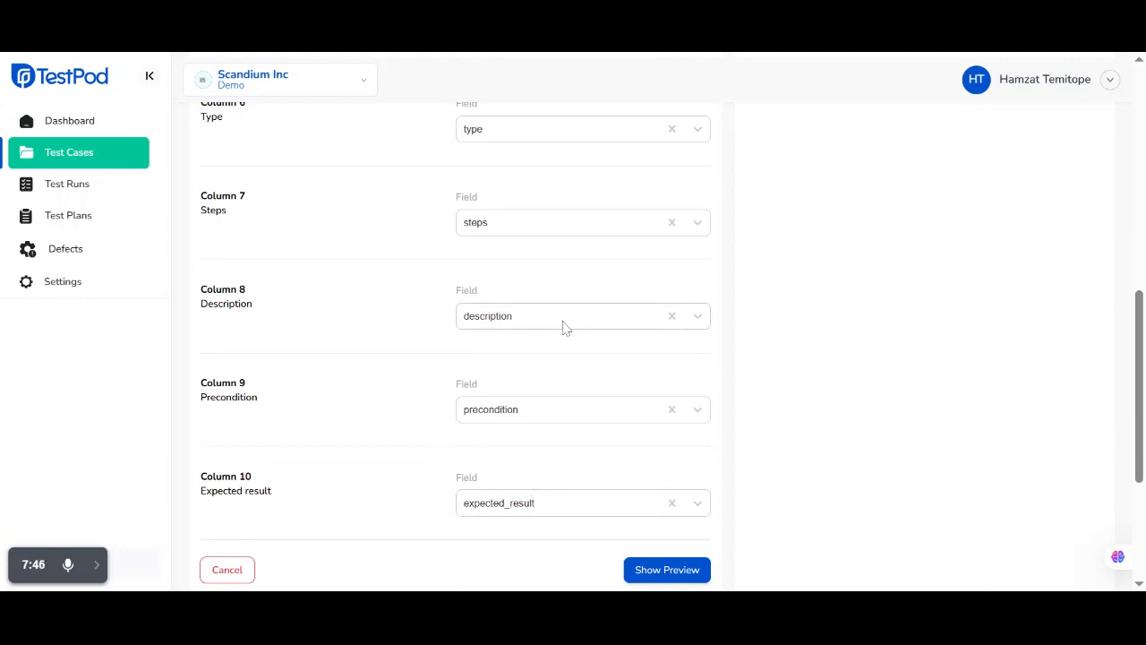
left_click(697, 317)
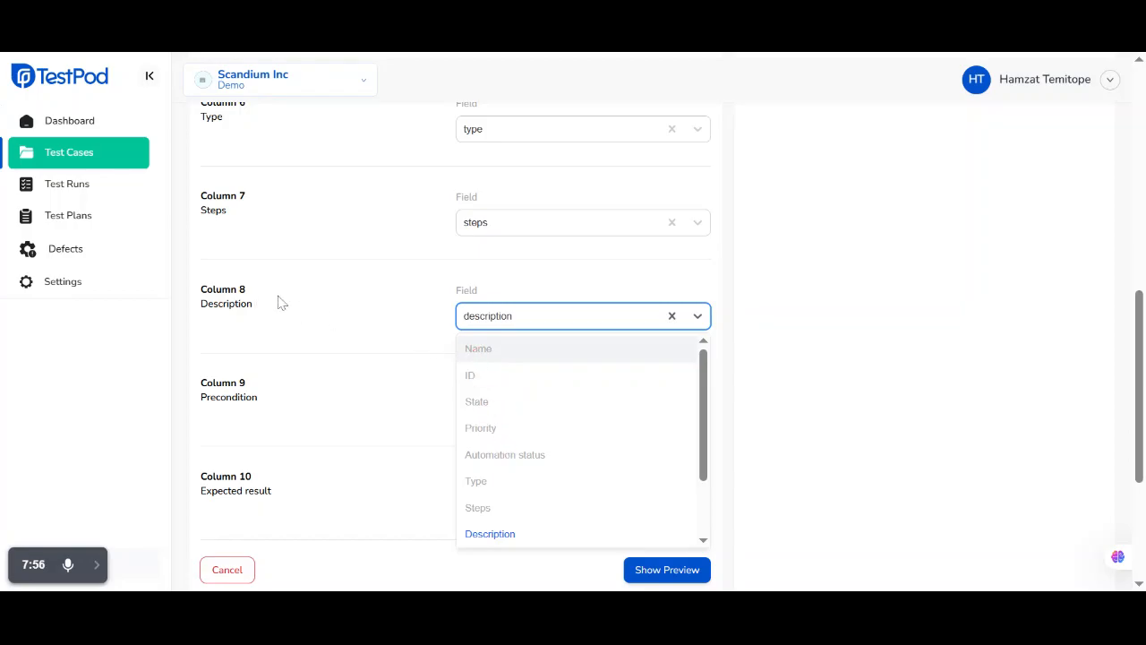
left_click(426, 326)
scroll(678, 502, "down", 3)
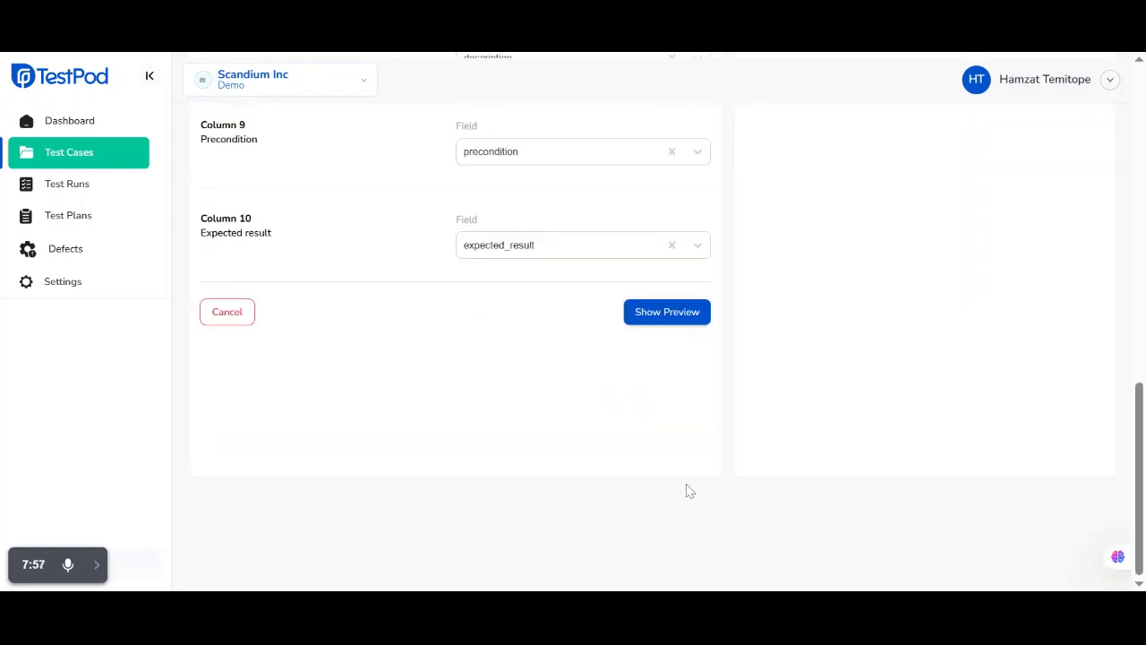
Preview the mapped test case data and finish the import into subCart
left_click(653, 311)
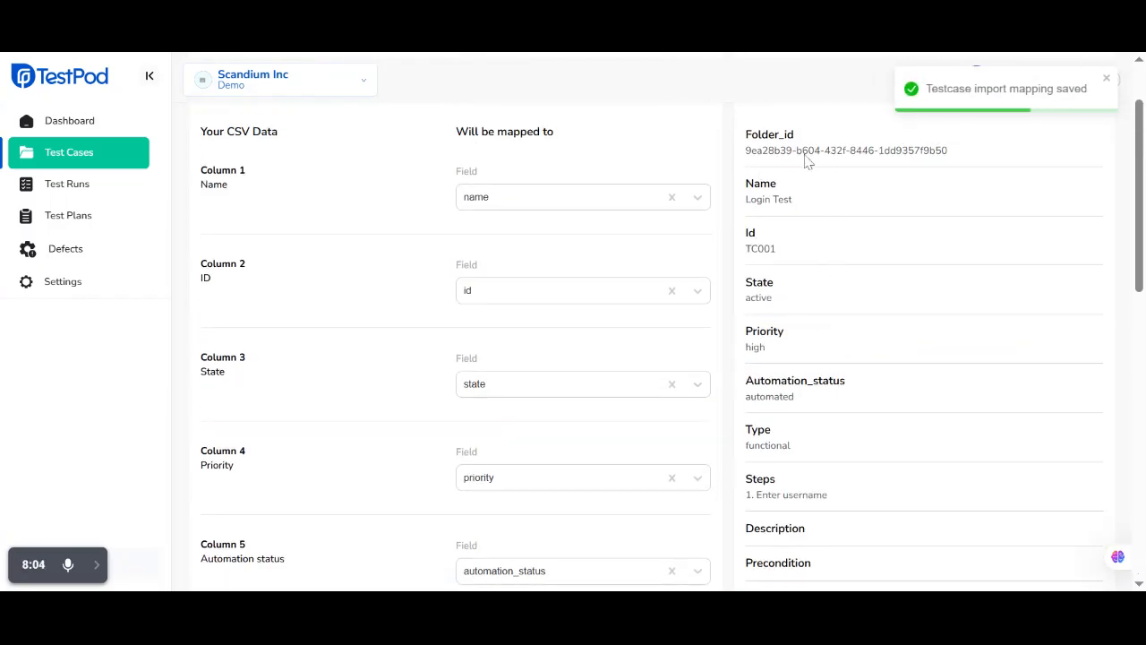
scroll(788, 269, "down", 3)
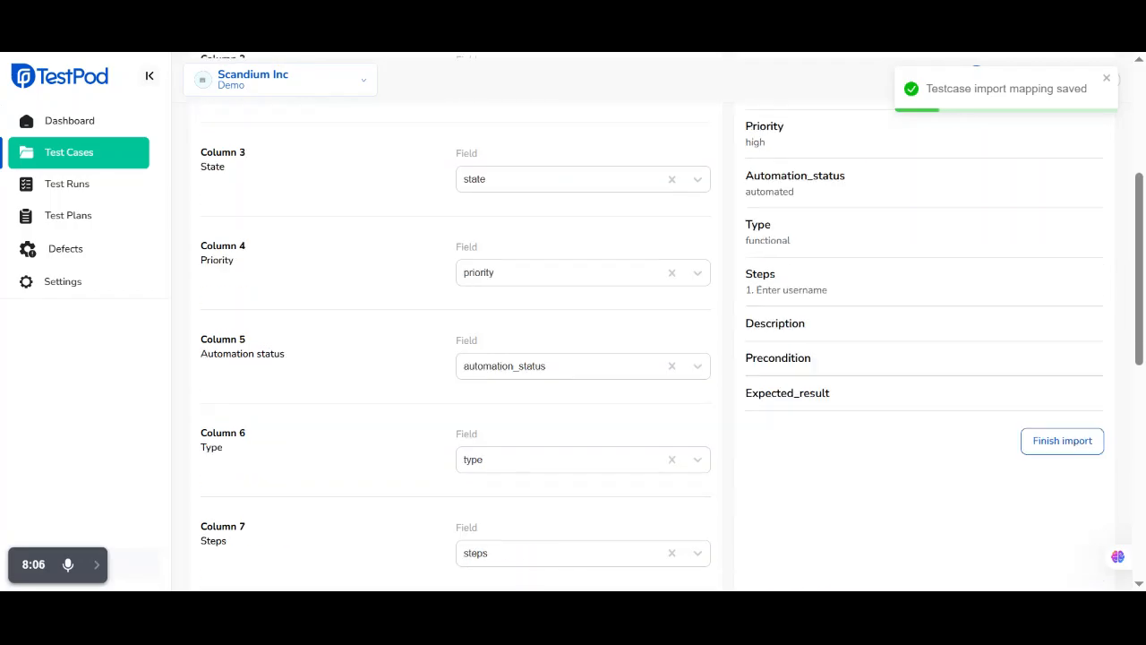
left_click(1053, 380)
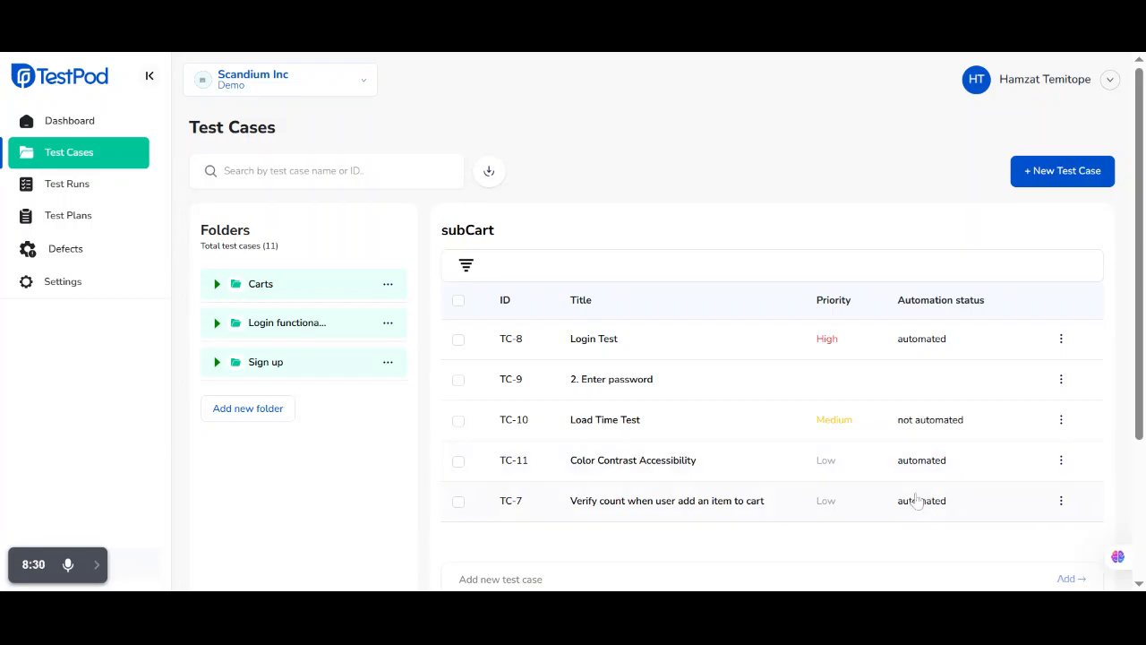
Open the imported "Color Contrast Accessibility" test case for editing, review its fields, and return to the list without saving
left_click(1061, 462)
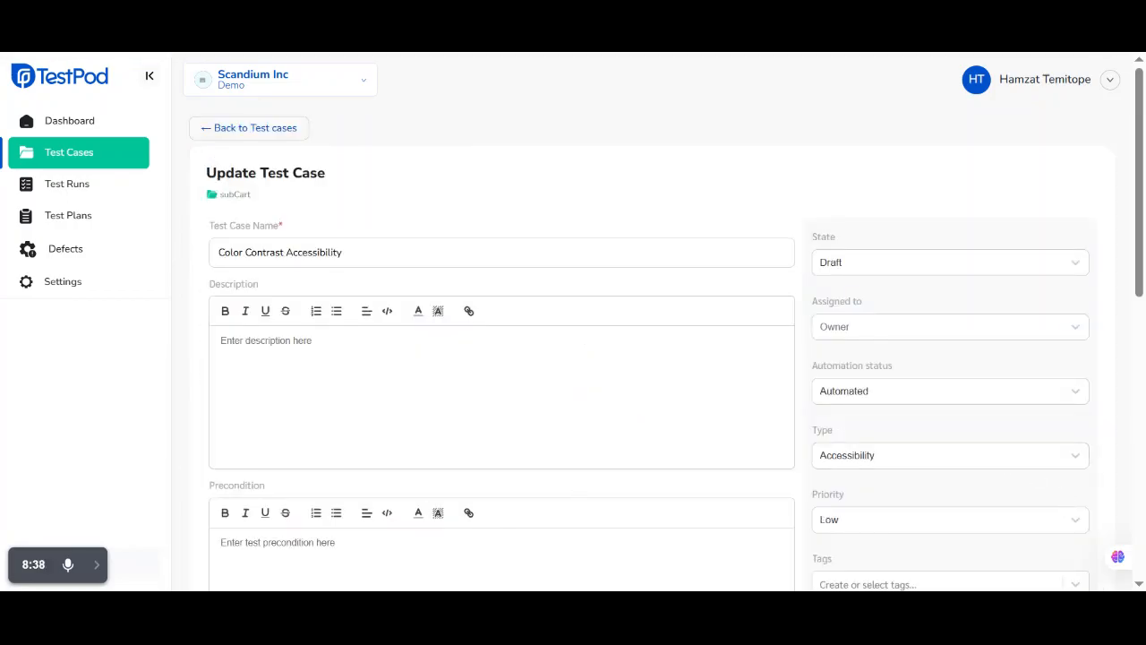
scroll(458, 489, "down", 2)
scroll(458, 489, "up", 2)
scroll(457, 489, "down", 1)
scroll(666, 329, "down", 7)
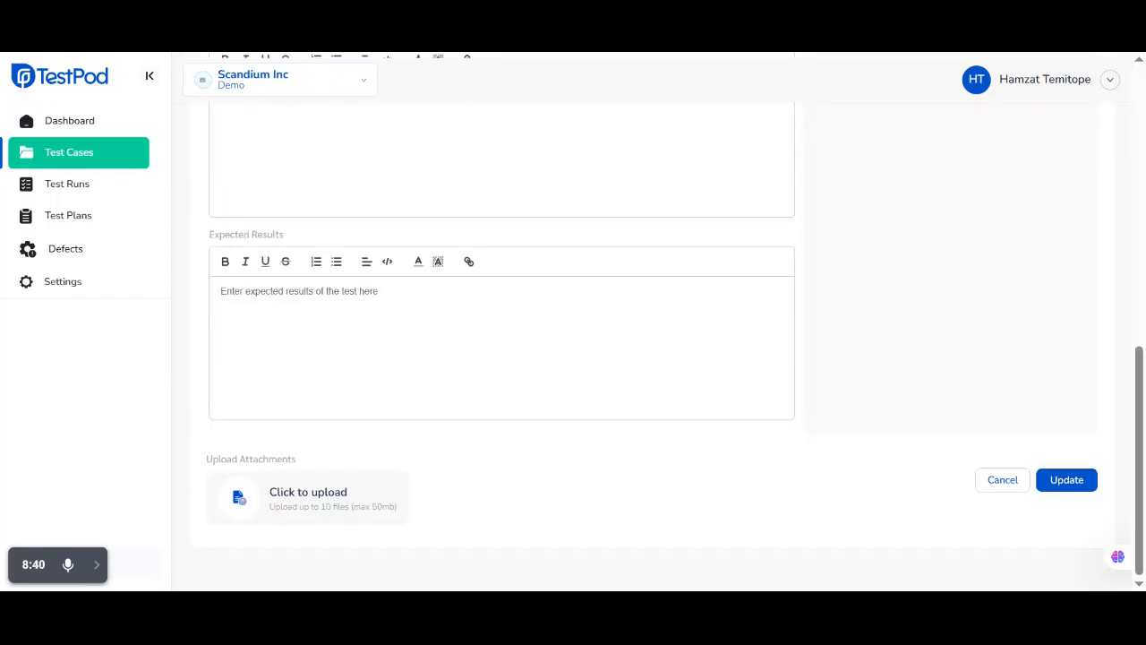
left_click(1001, 488)
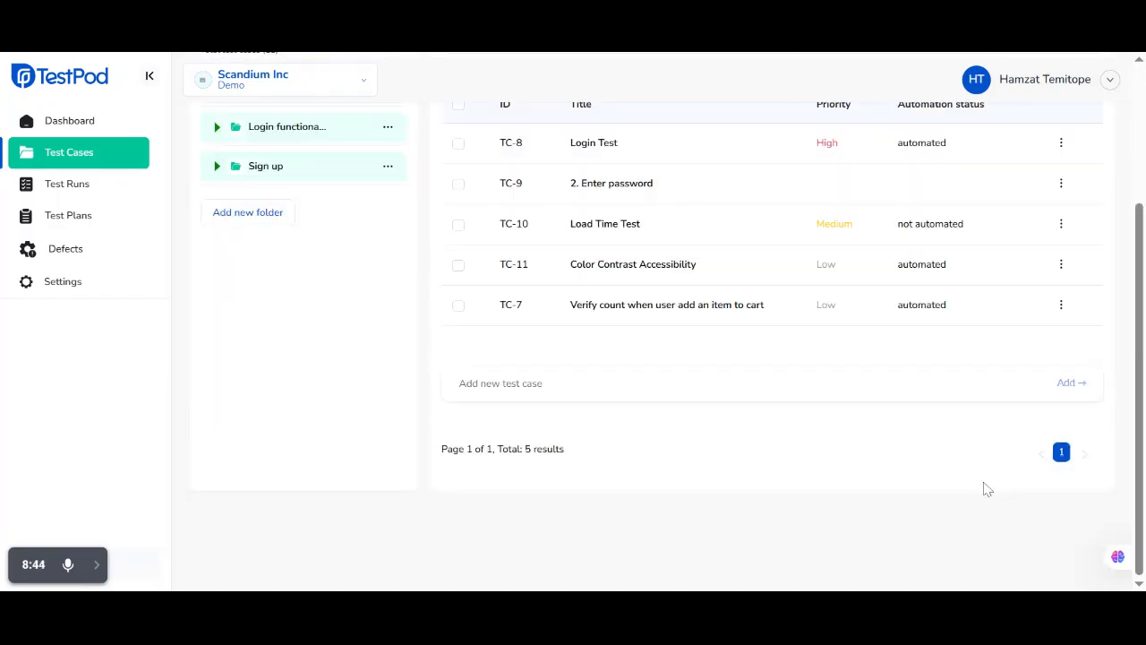
scroll(416, 412, "up", 3)
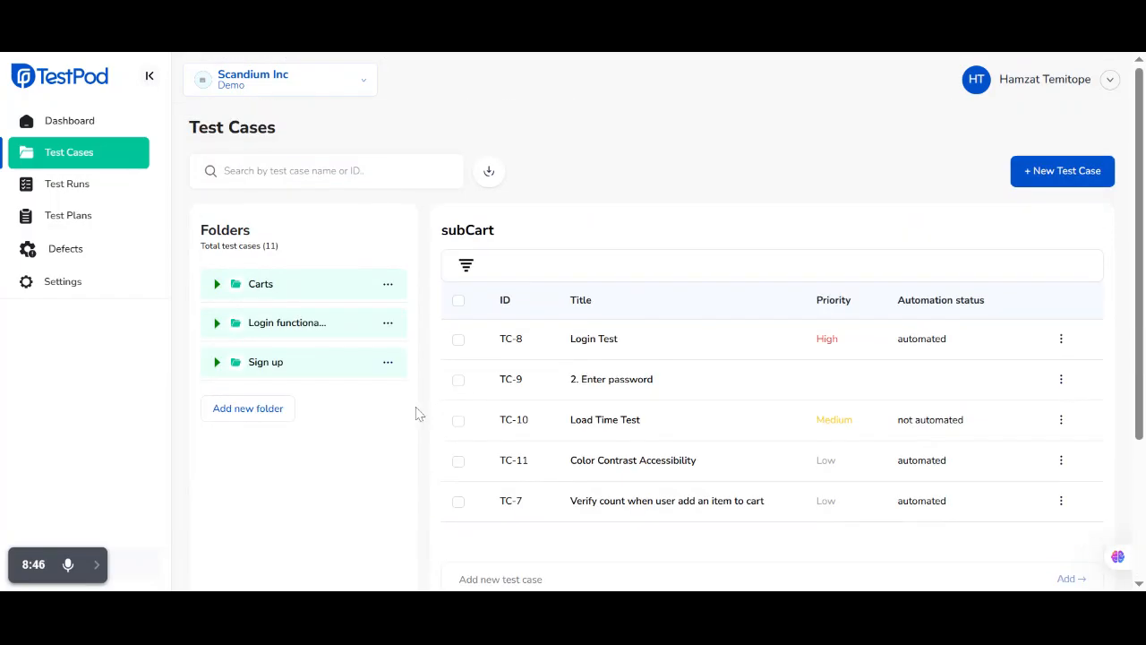